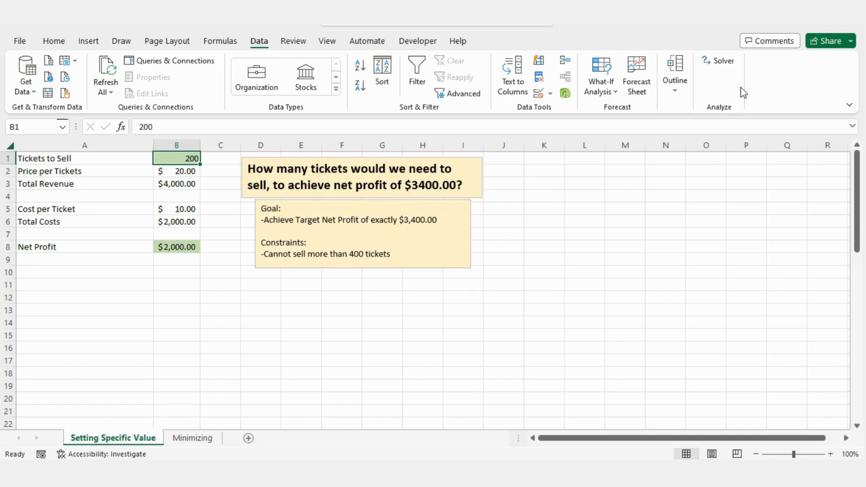
Open the Excel Add-ins manager from the program options to check the Solver Add-in
click(21, 37)
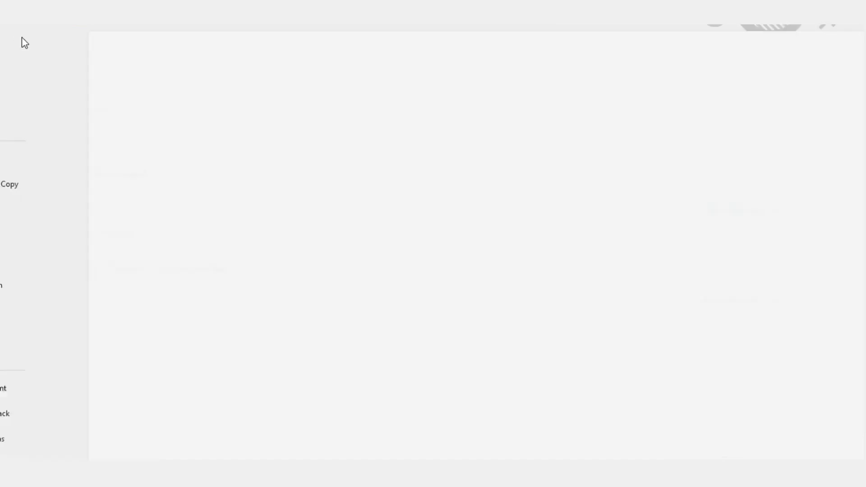
click(47, 446)
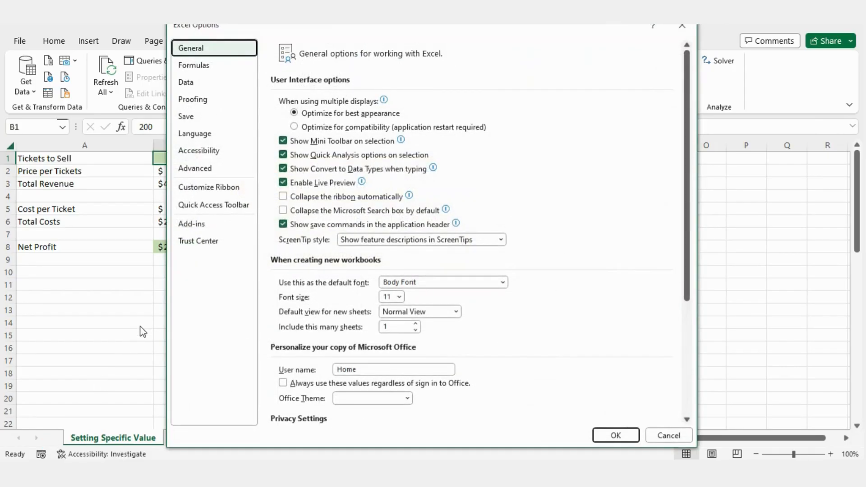
click(189, 226)
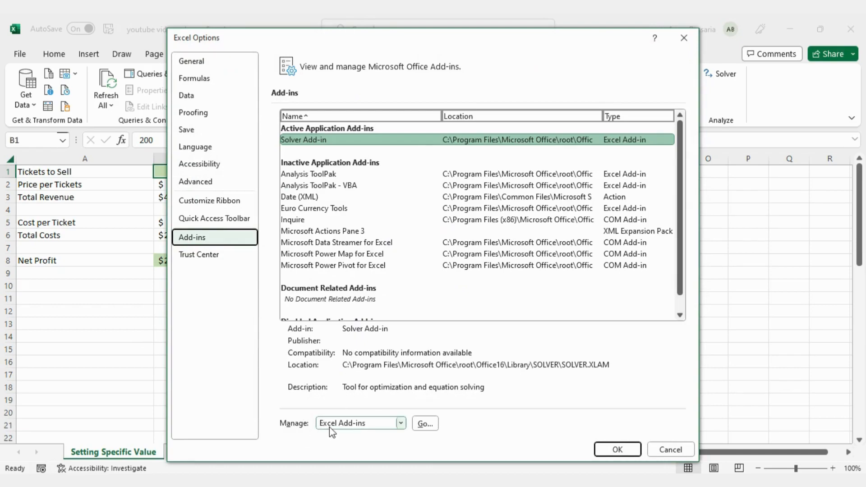
click(423, 425)
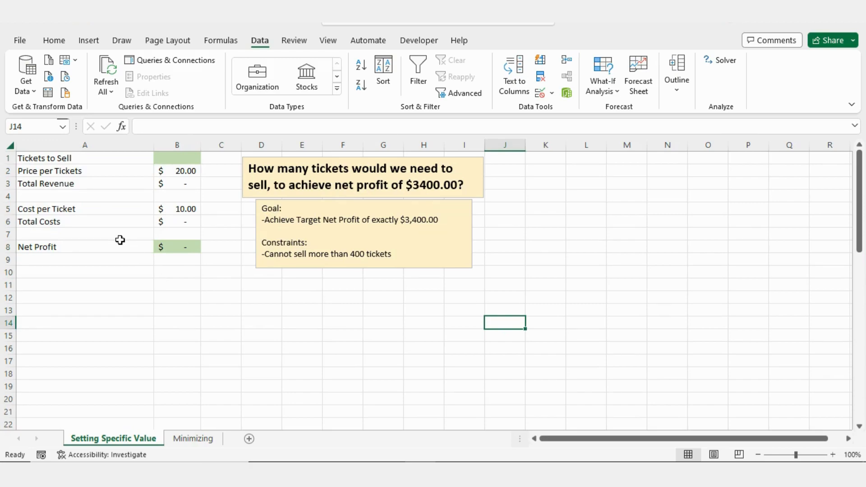
Try 40 as the Tickets to Sell value in cell B1, and clear the cell again
click(171, 249)
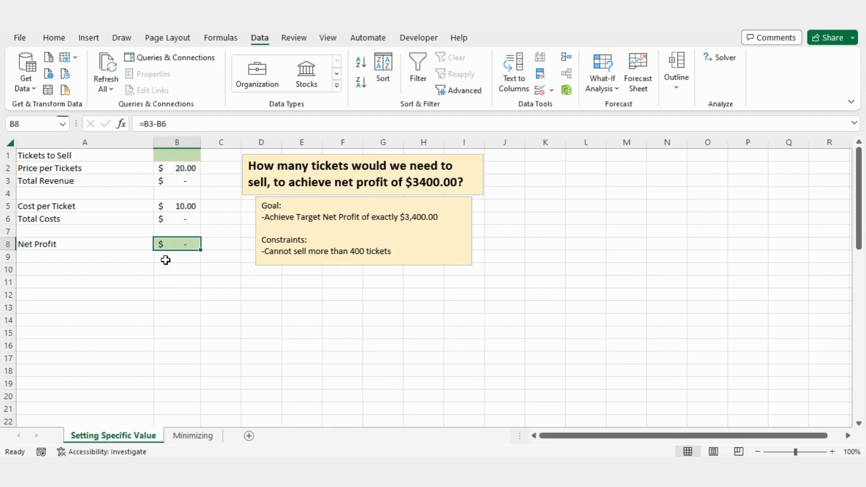
click(164, 155)
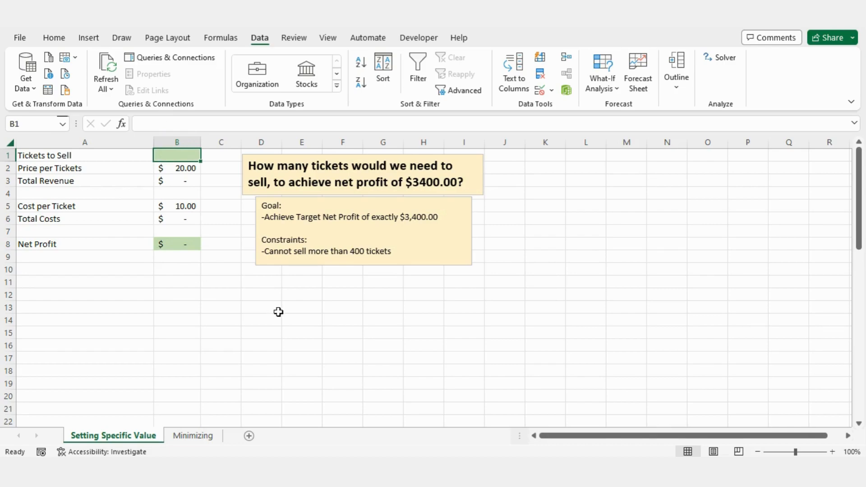
text(40)
key(Return)
click(164, 152)
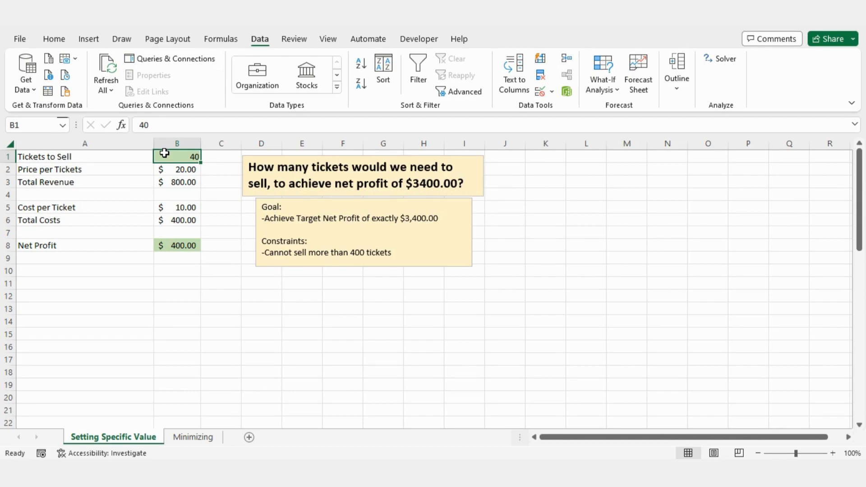
key(Delete)
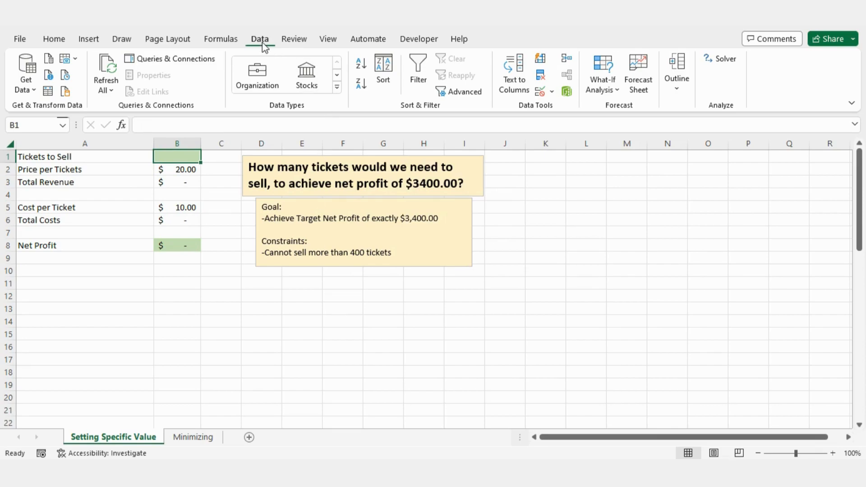
In Solver, set Net Profit cell B8 as the objective with a target value of 3400, changing Tickets to Sell cell B1
click(717, 61)
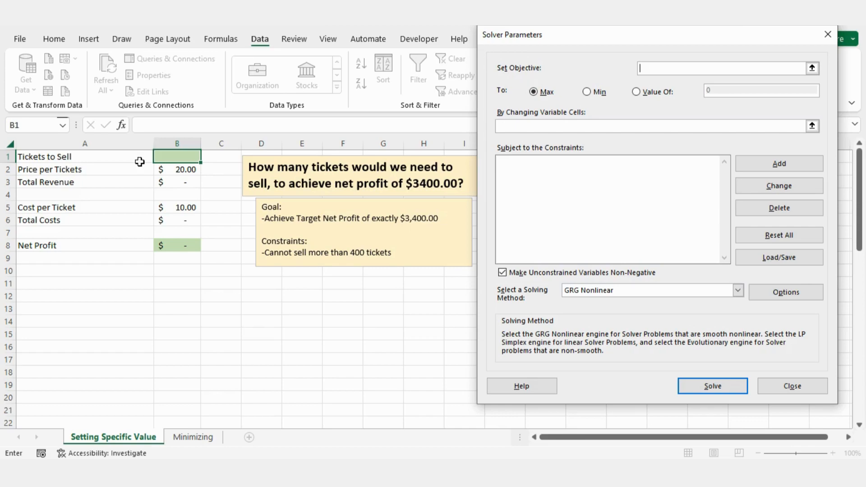
click(183, 245)
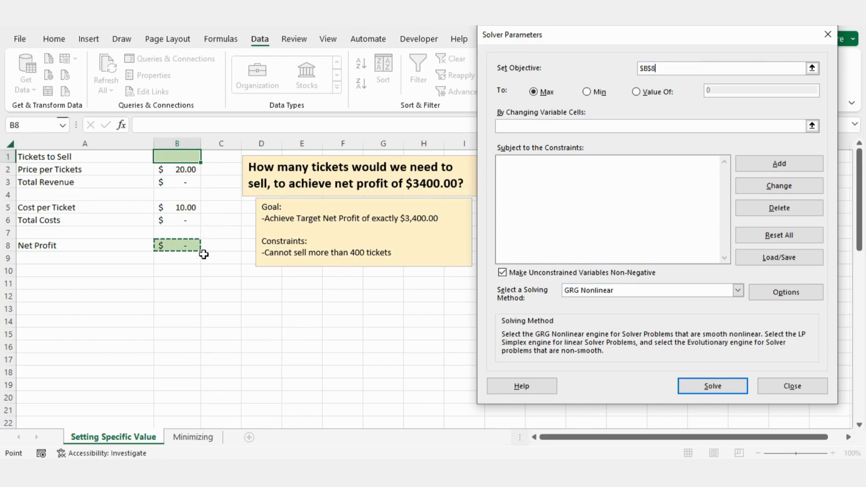
click(636, 93)
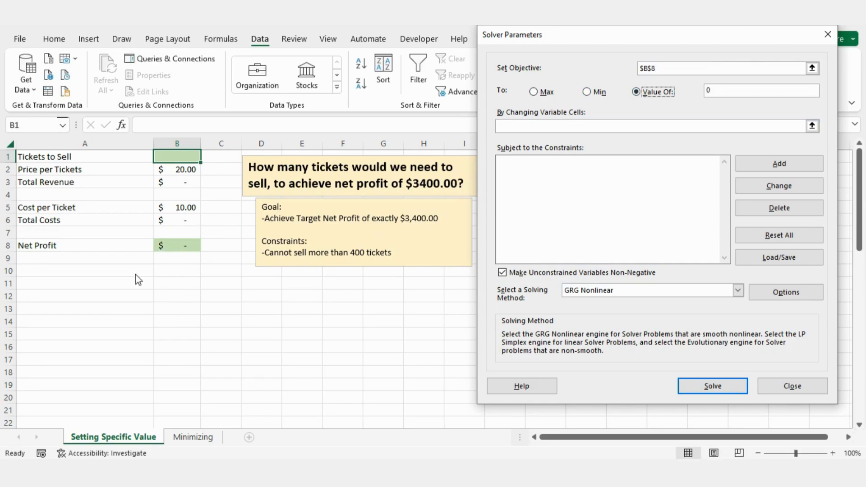
click(740, 92)
key(BackSpace)
text(3400)
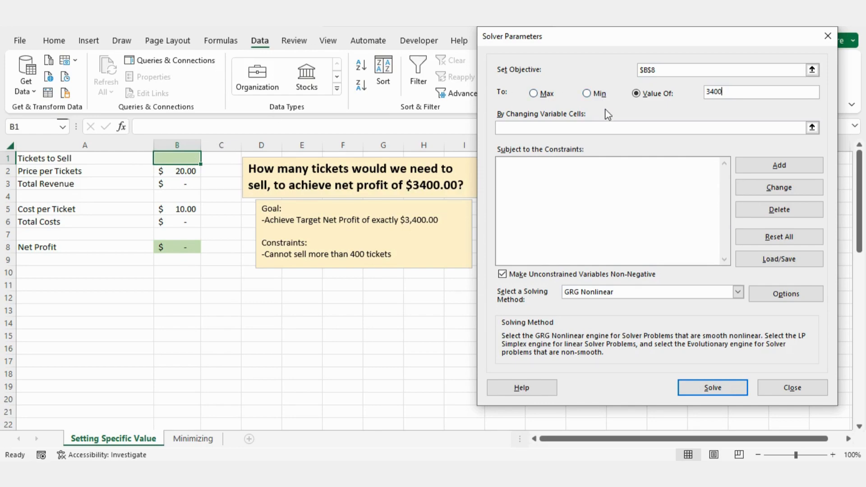
click(575, 128)
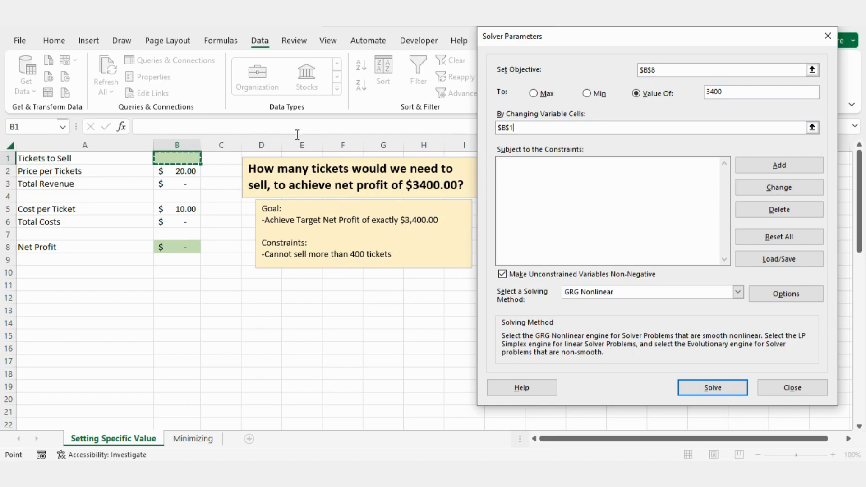
Add a Solver constraint that keeps Tickets to Sell cell B1 less than or equal to 400
click(757, 167)
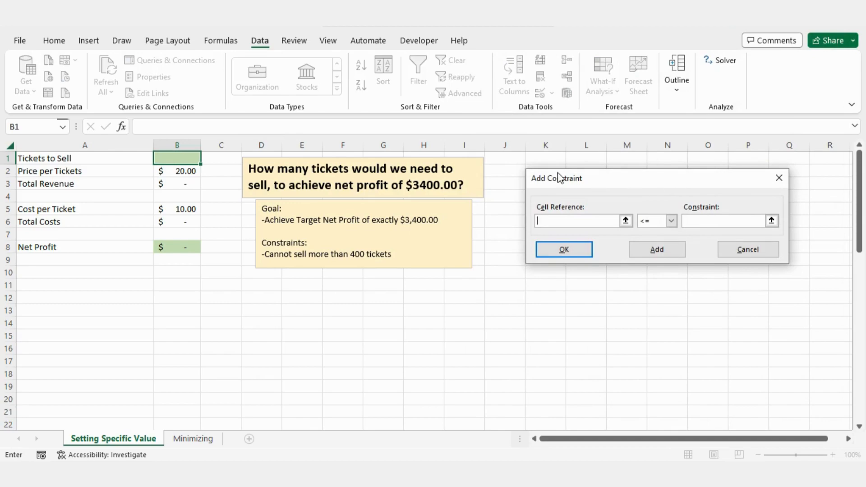
click(166, 157)
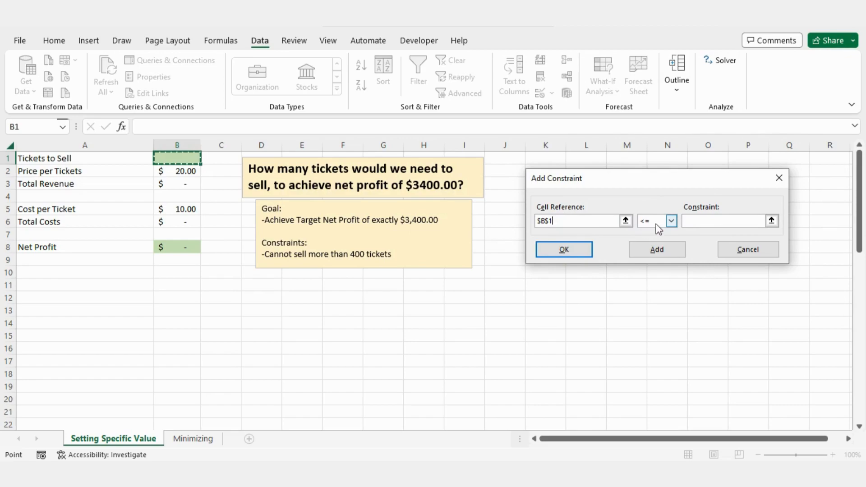
click(718, 220)
text(400)
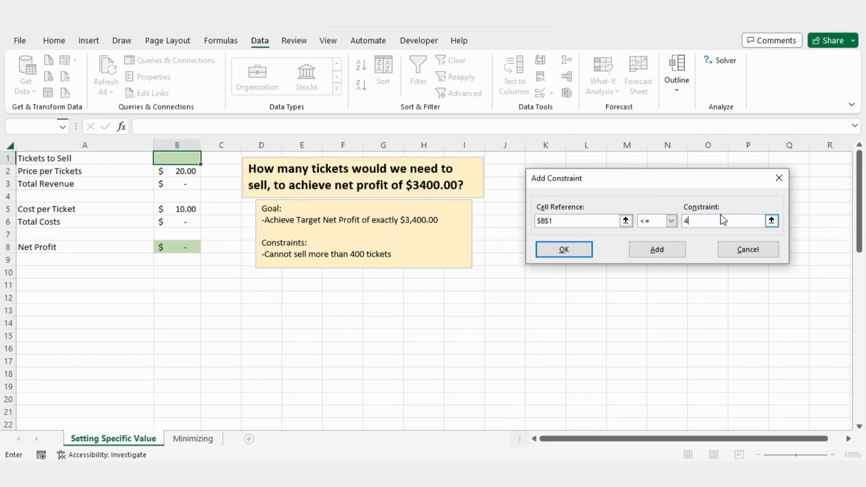
click(671, 222)
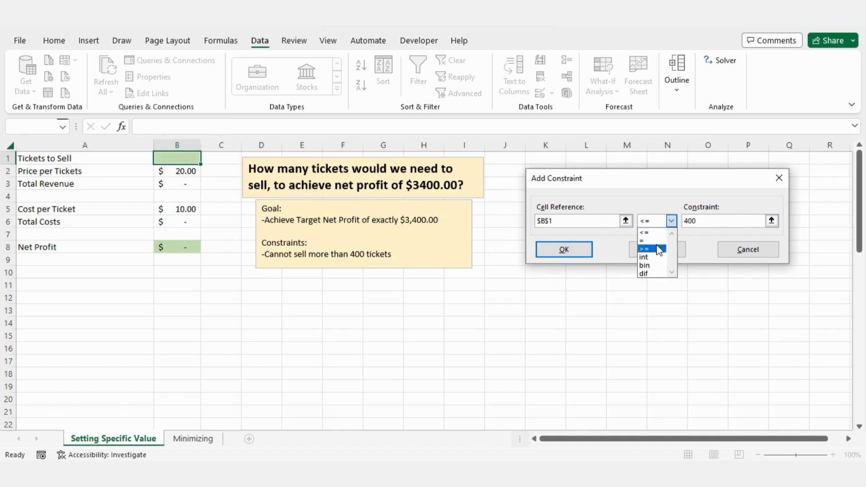
click(626, 206)
click(640, 225)
click(665, 208)
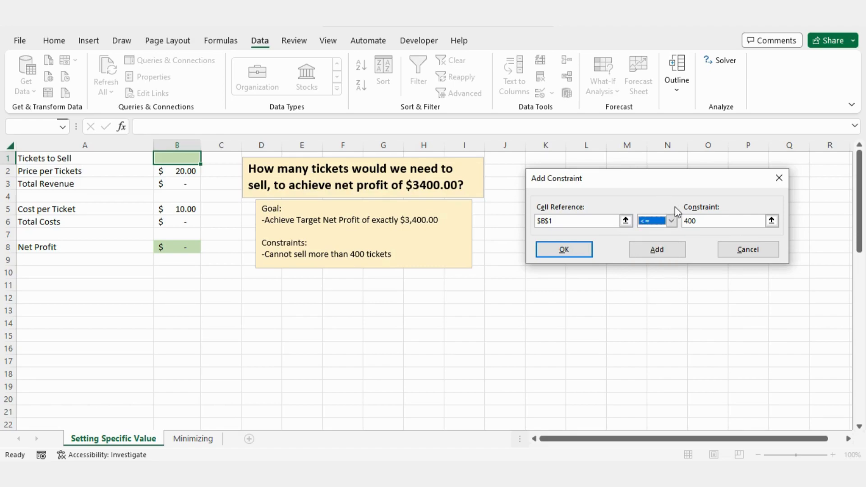
click(662, 251)
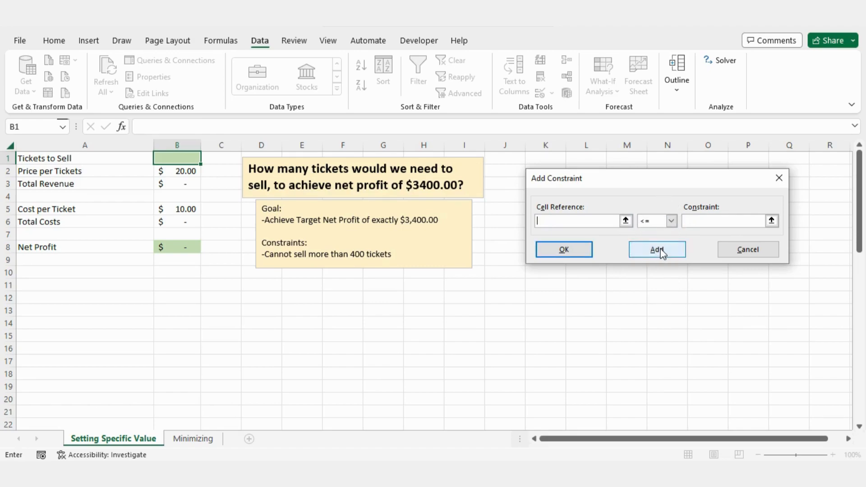
click(750, 249)
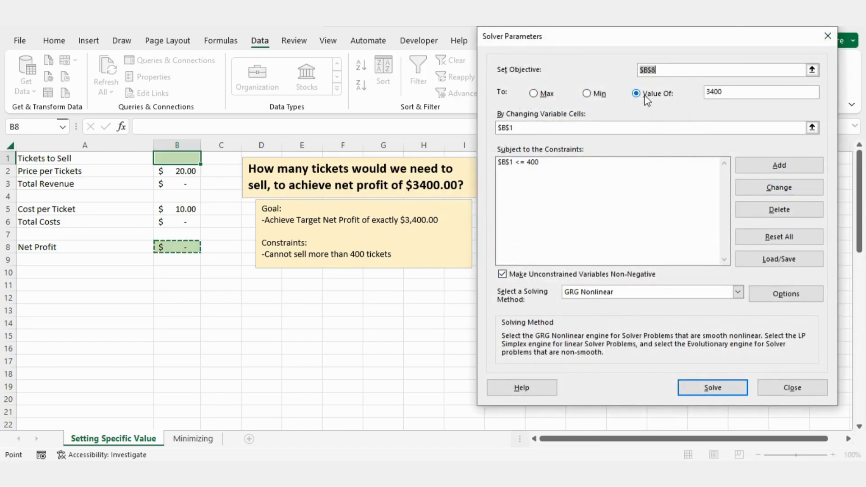
Solve with the GRG Nonlinear method, keeping the Solver solution, and review the Net Profit and Tickets to Sell cells
drag(572, 34, 586, 26)
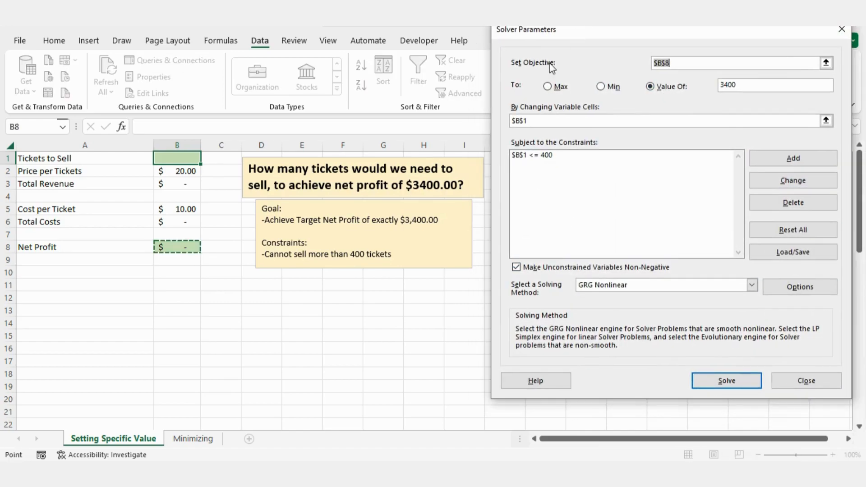
click(649, 288)
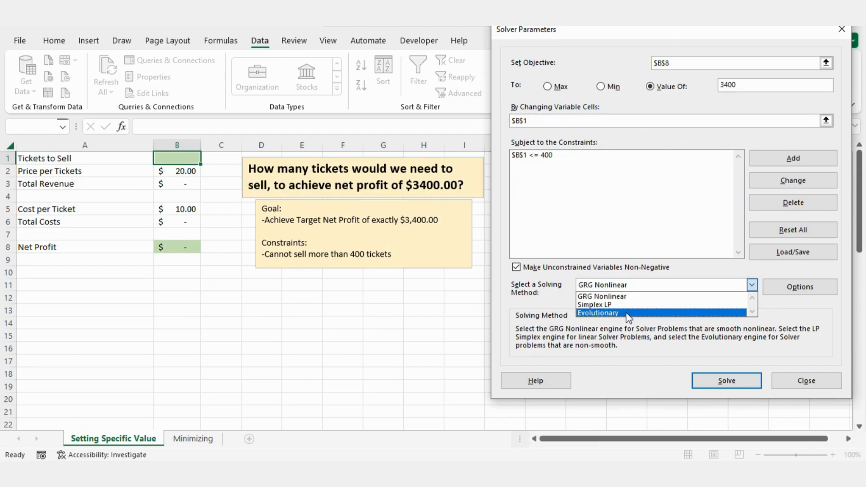
click(547, 281)
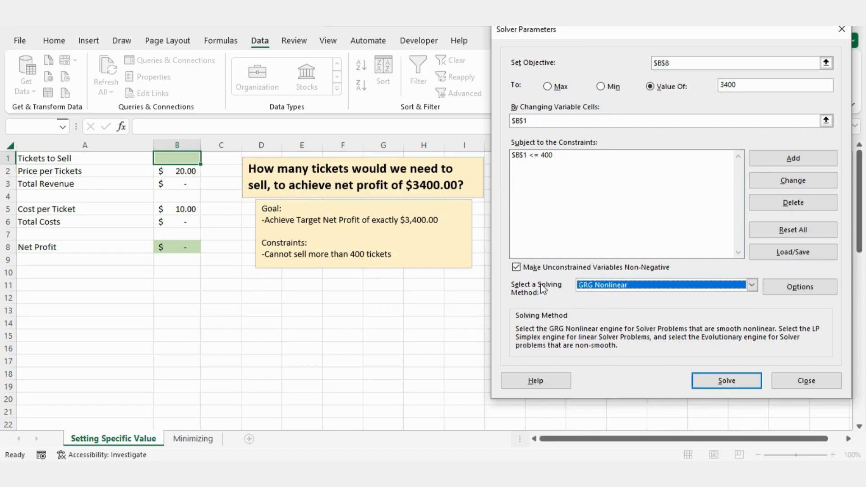
click(711, 379)
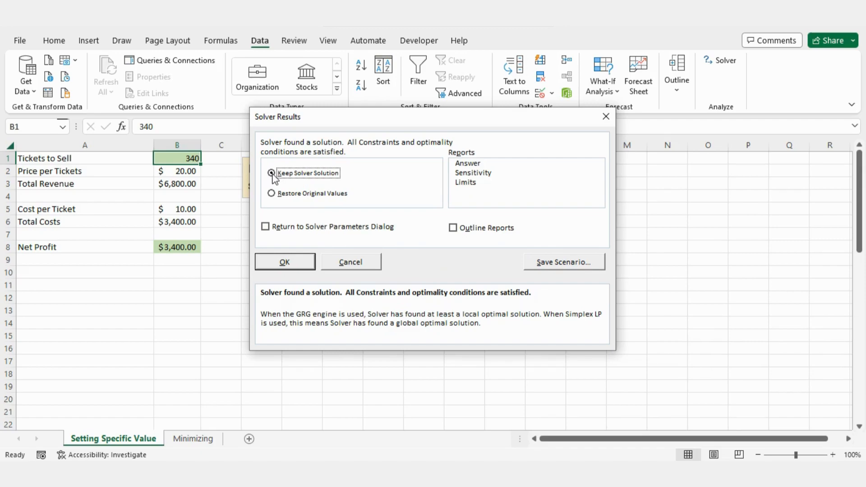
click(297, 265)
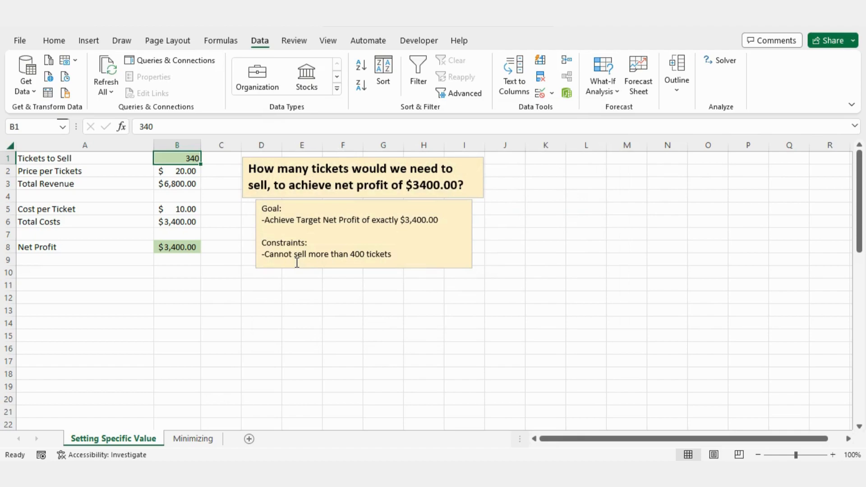
click(204, 276)
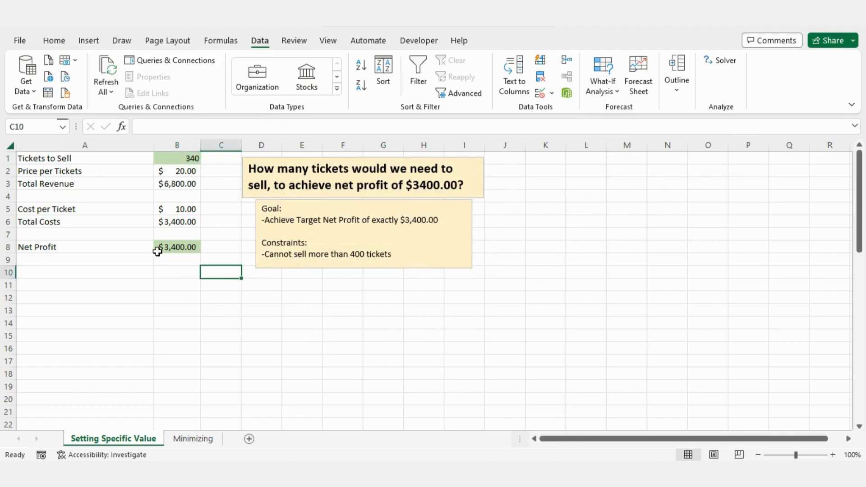
click(189, 251)
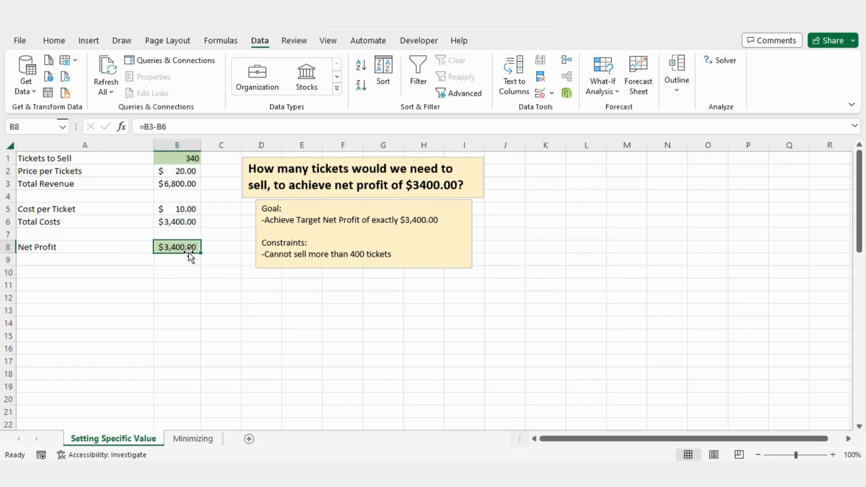
click(167, 162)
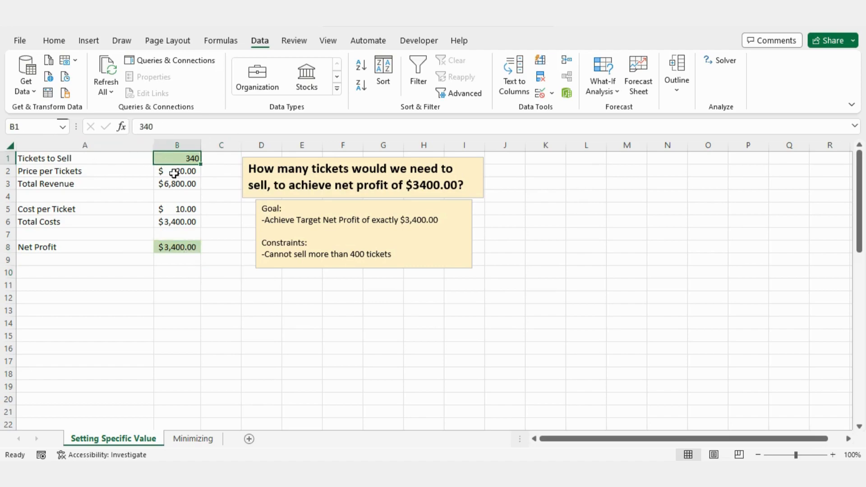
click(245, 294)
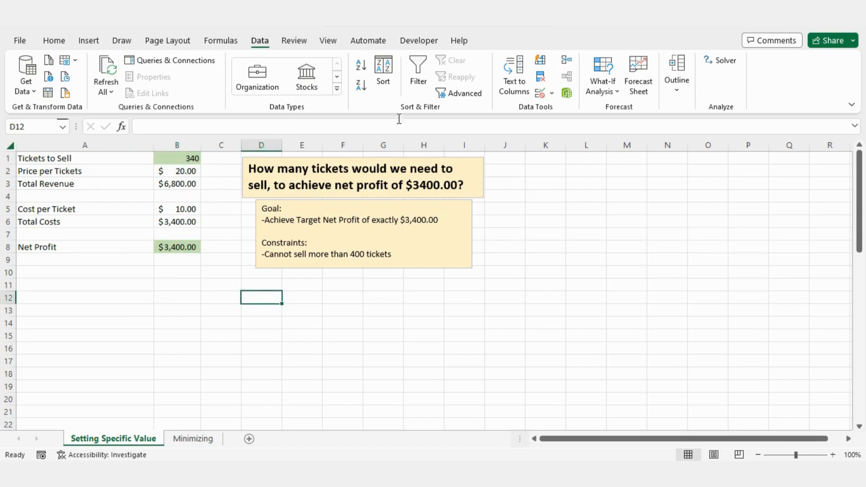
Add an integer constraint on cell B1 to the Solver model, and solve it again, keeping the solution
click(720, 63)
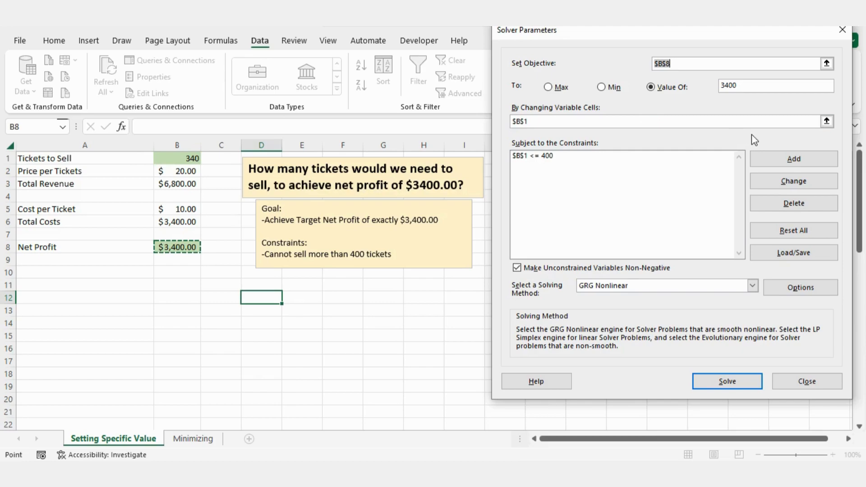
click(793, 159)
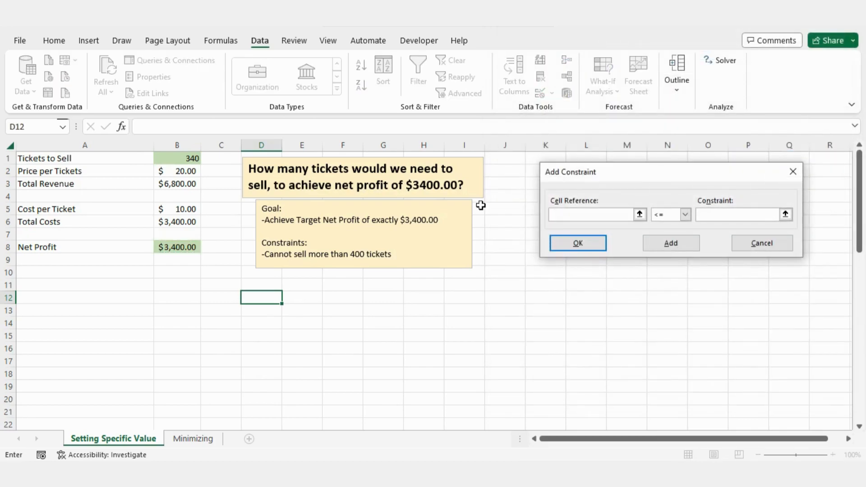
click(180, 158)
click(685, 214)
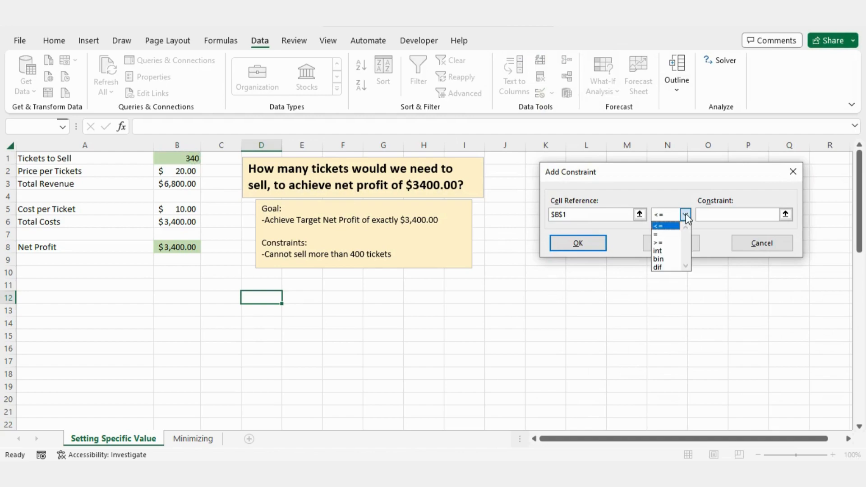
click(667, 251)
click(681, 250)
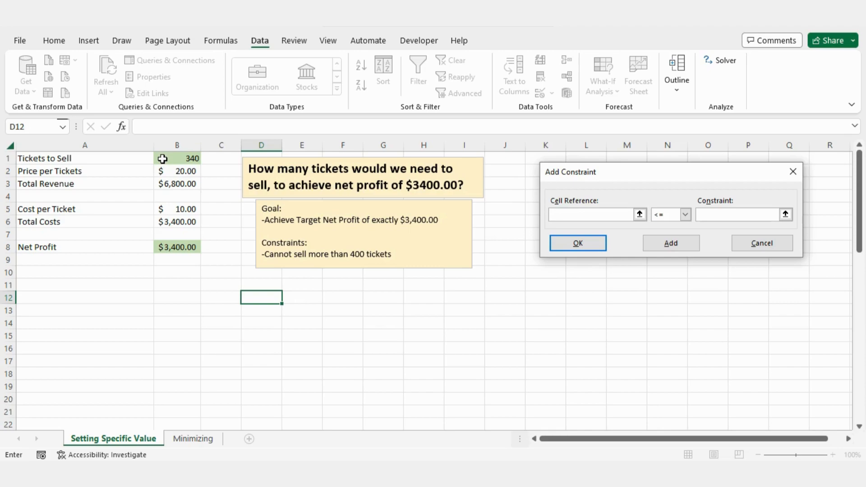
click(756, 244)
click(725, 377)
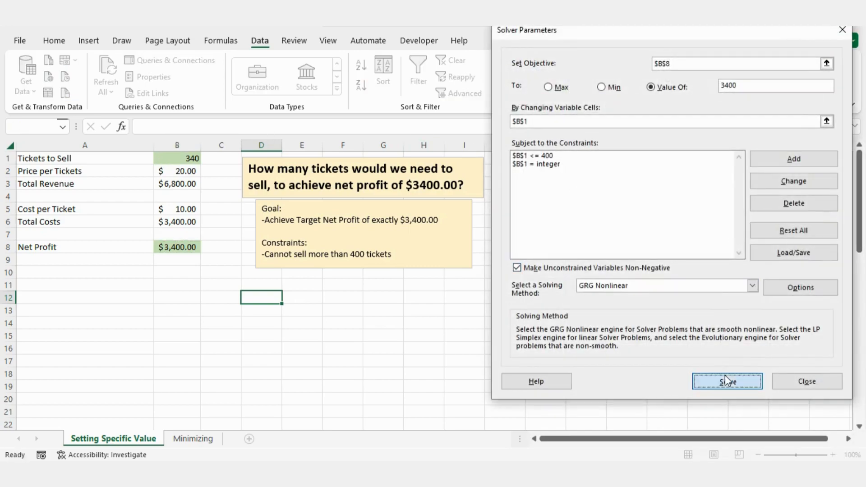
click(284, 264)
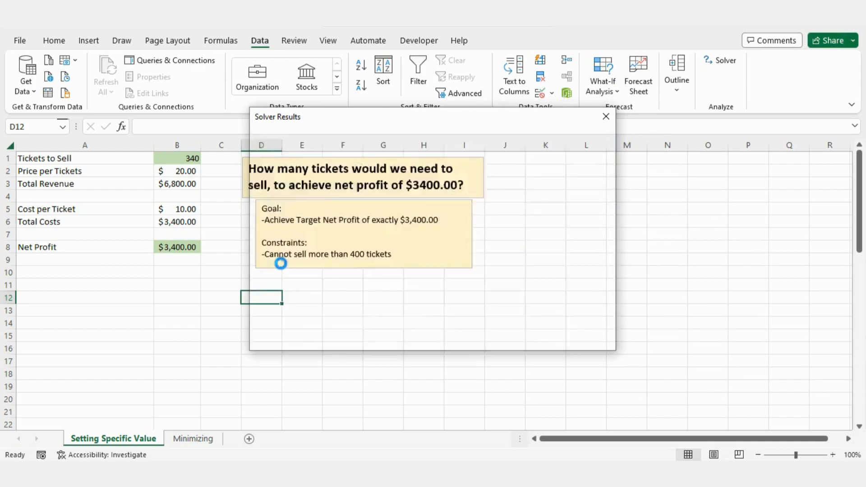
Review the Net Profit formula in cell B8 and the solved Tickets to Sell value in cell B1
click(312, 313)
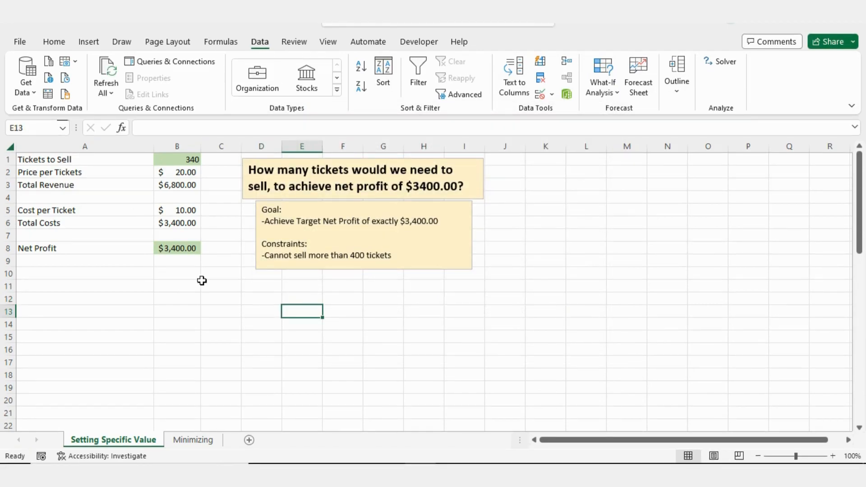
click(192, 251)
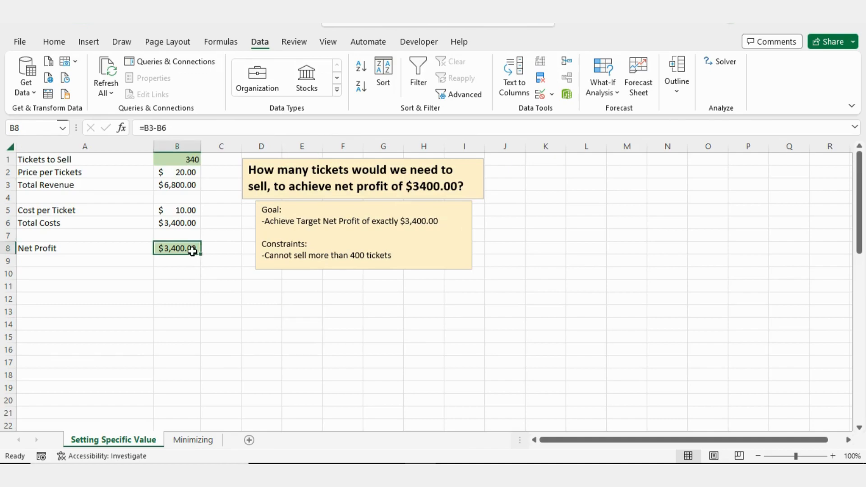
click(170, 159)
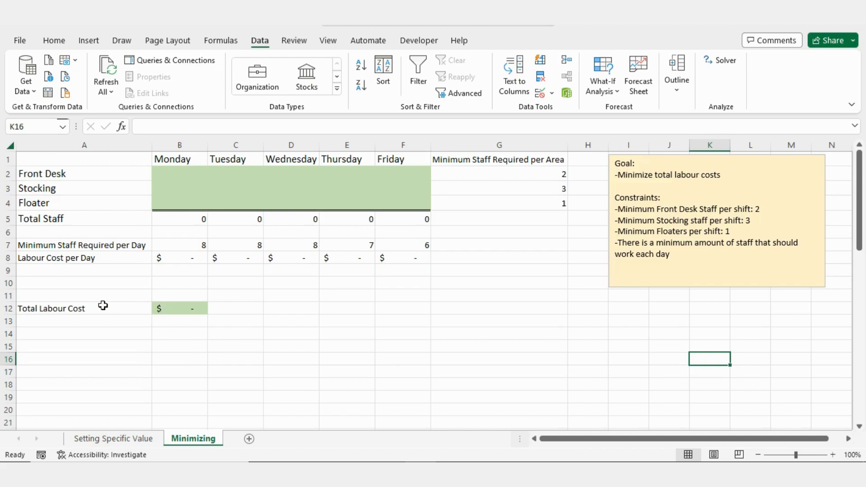
On the Minimizing sheet, examine the Total Labour Cost formula and the staffing table's areas, weekdays and Monday staffing cells
click(172, 311)
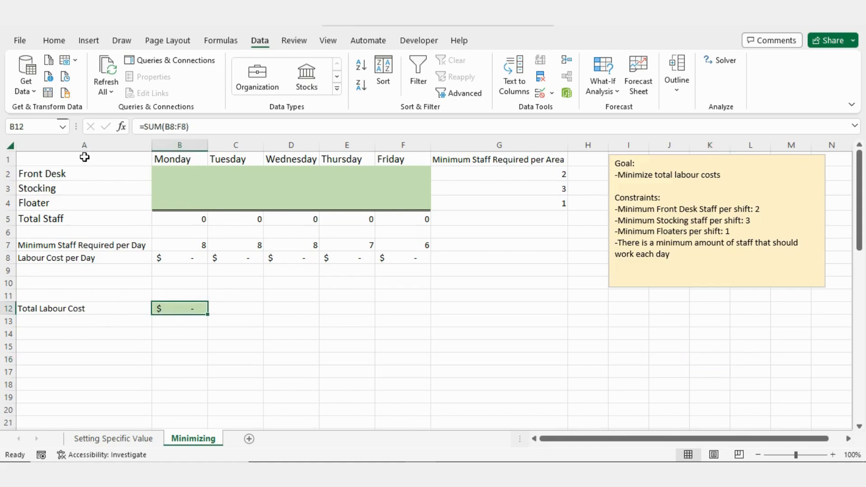
drag(83, 156, 467, 192)
drag(470, 221, 450, 258)
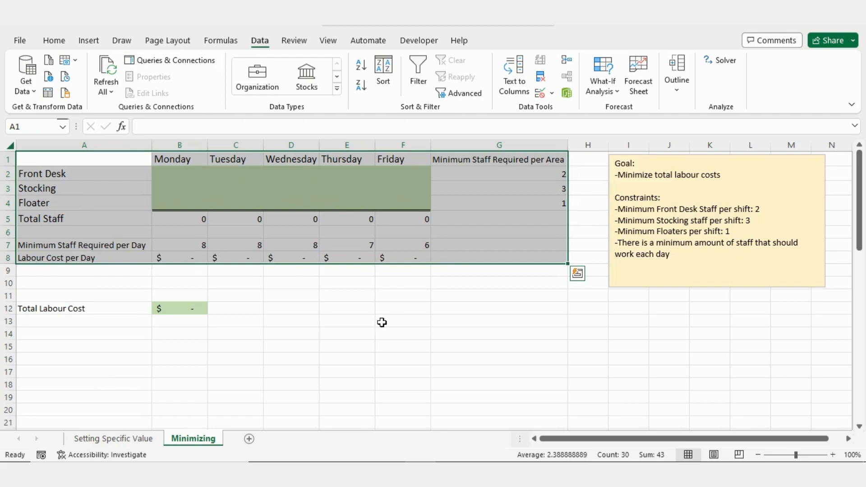
click(381, 323)
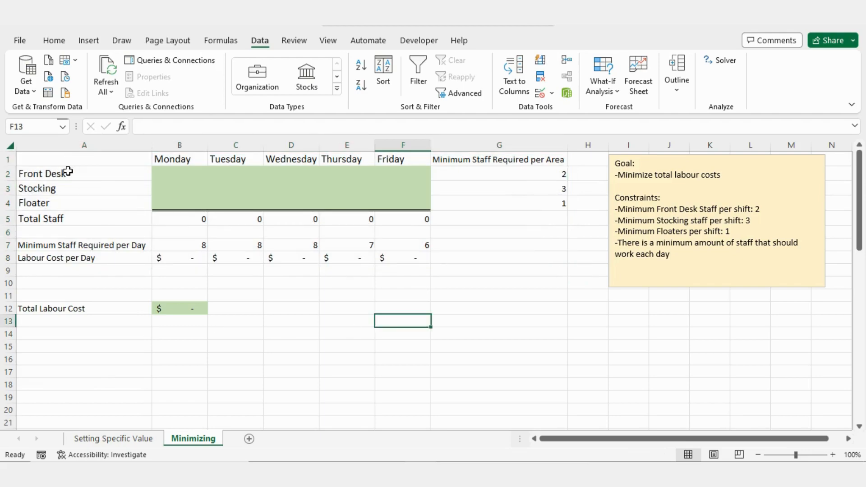
click(67, 172)
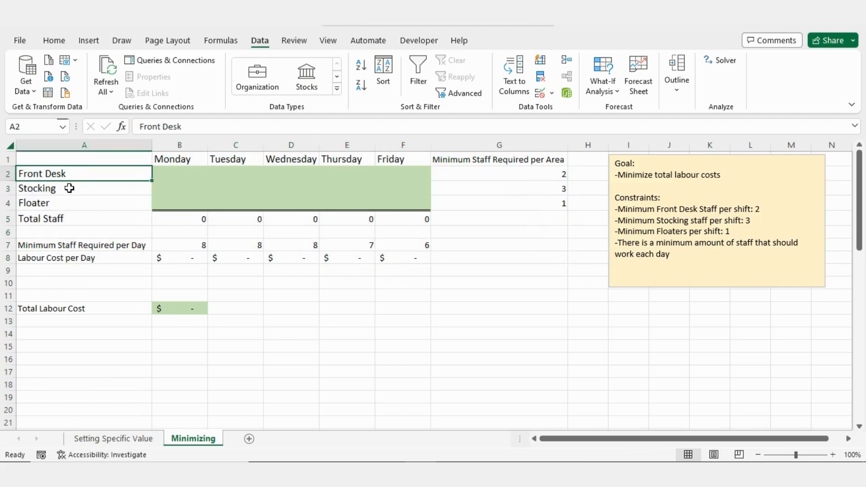
click(68, 188)
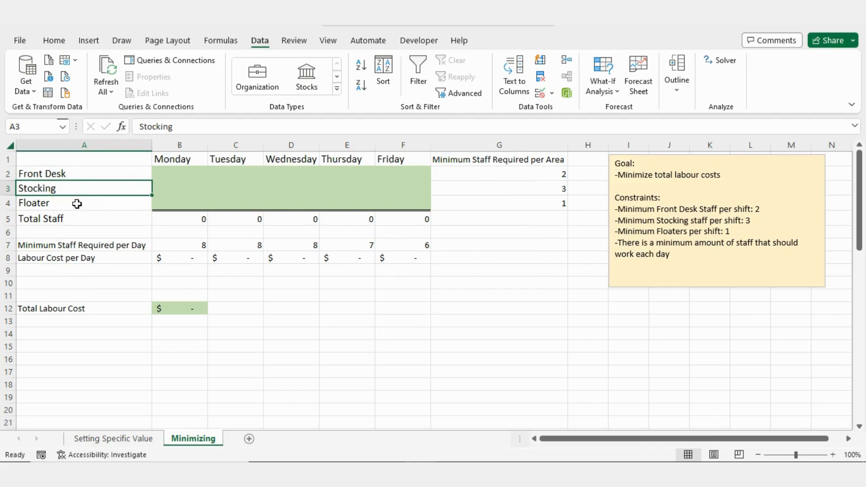
click(77, 204)
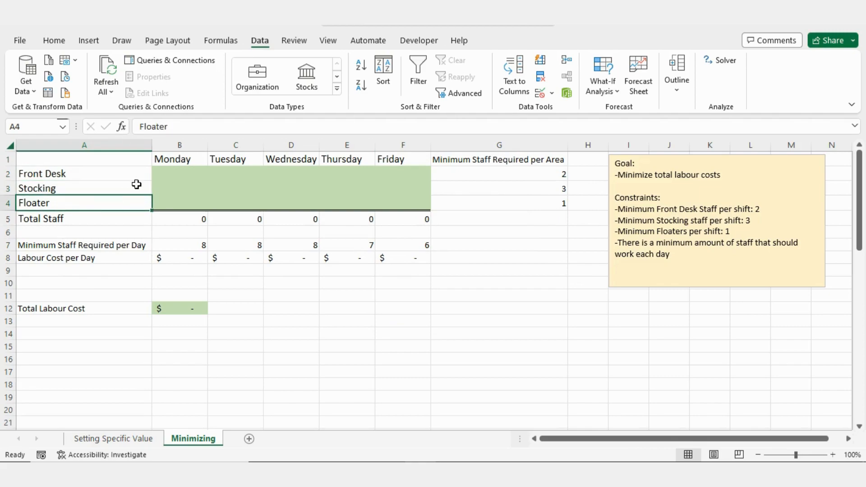
click(173, 160)
drag(172, 161, 395, 161)
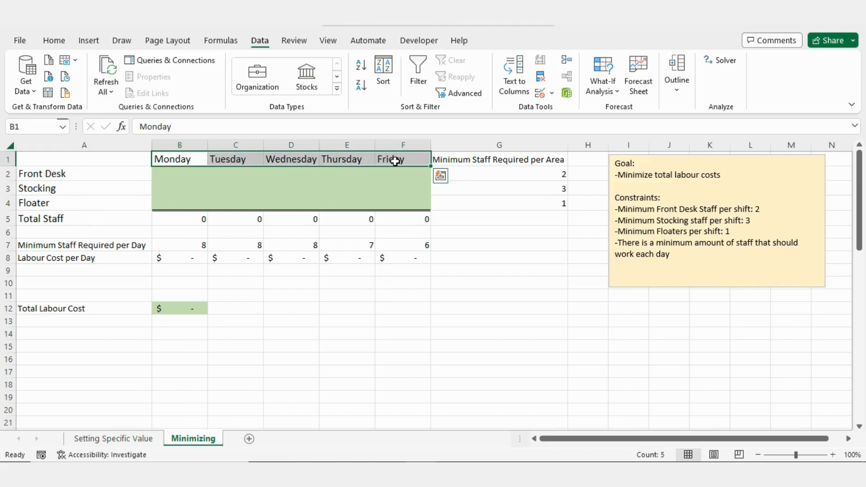
click(118, 176)
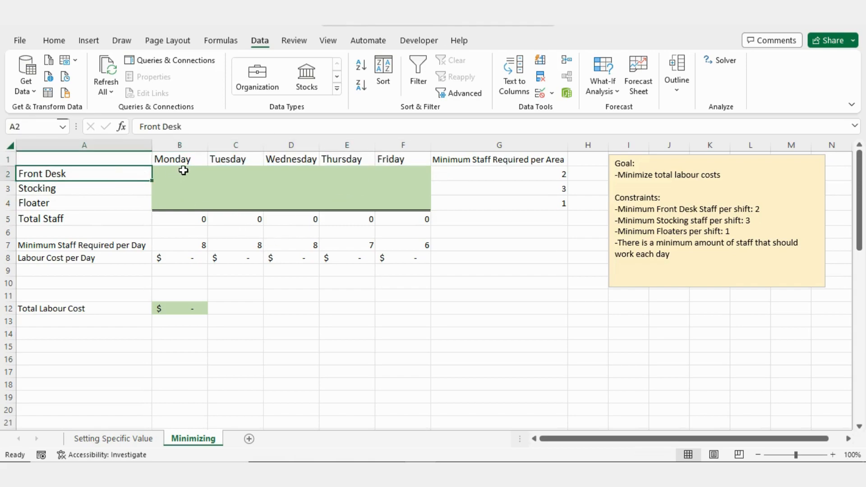
drag(183, 171, 177, 200)
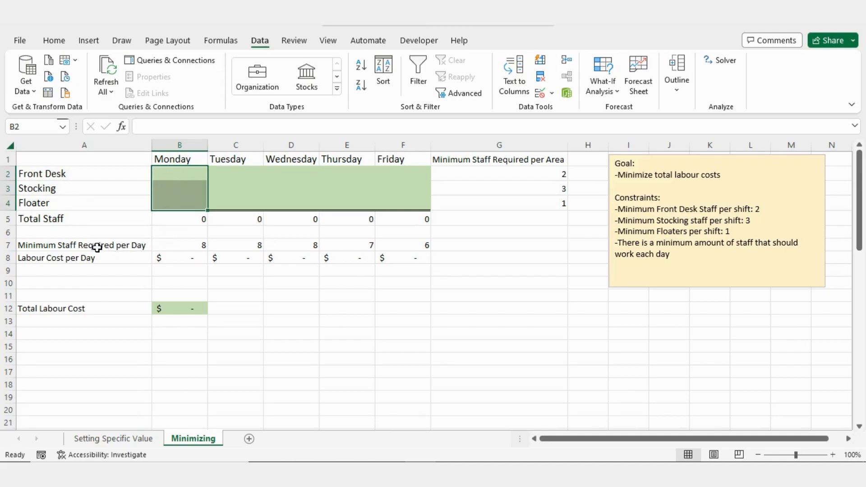
Examine Monday's minimum staff and labour cost cells, the Total Labour Cost formula, and the empty staffing range B2:F4
click(169, 244)
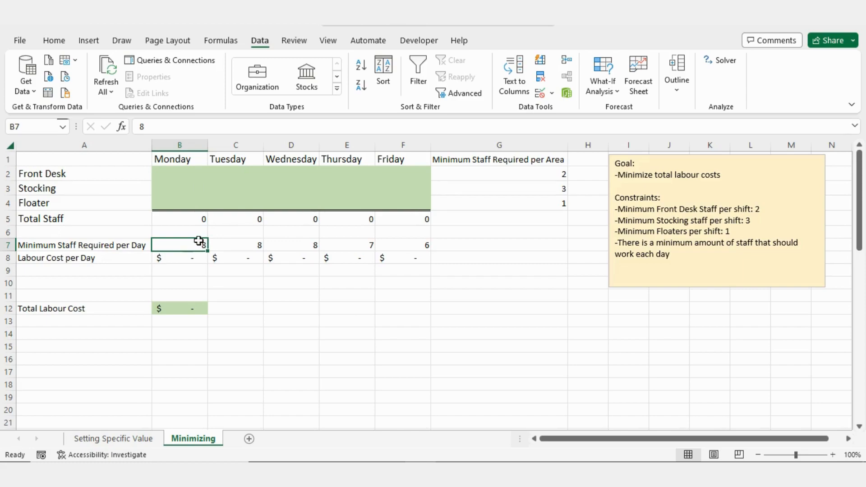
click(176, 257)
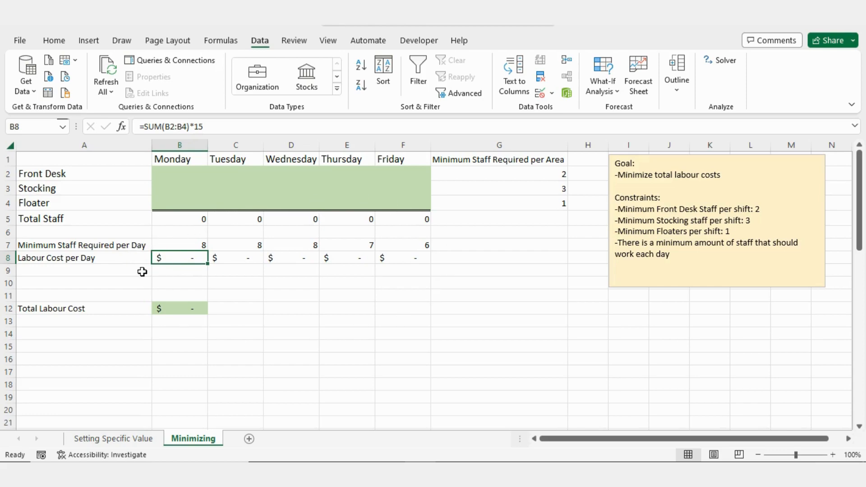
click(183, 305)
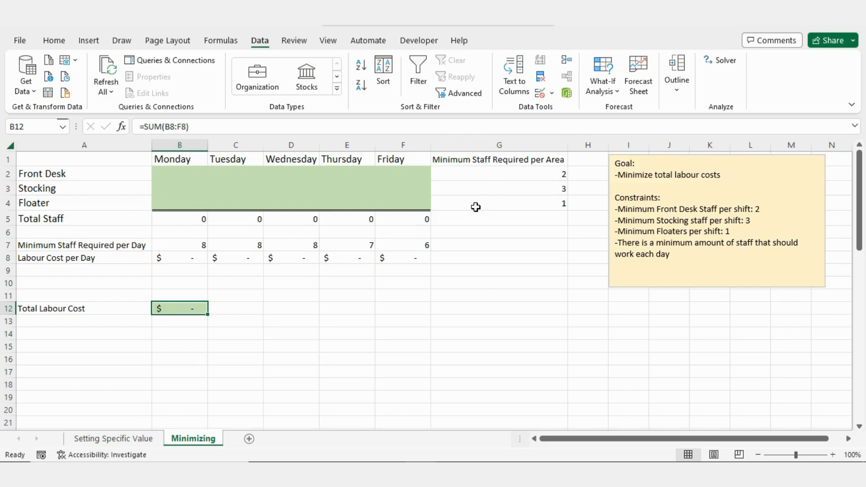
click(479, 247)
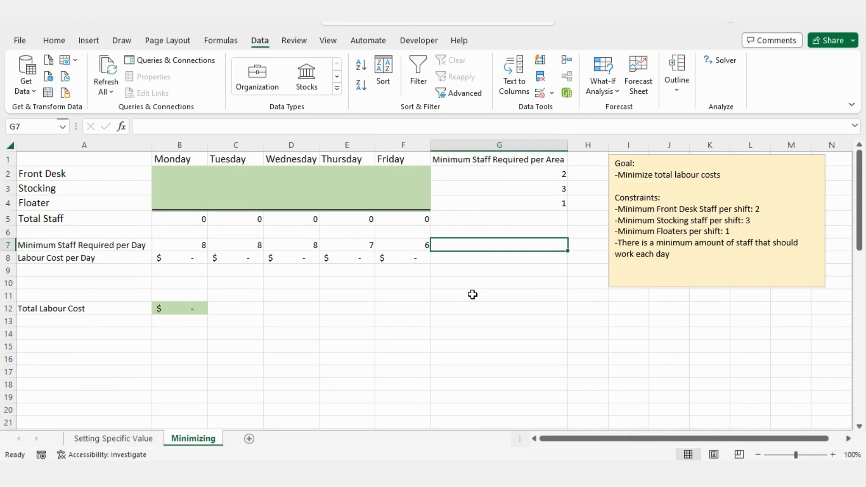
click(472, 295)
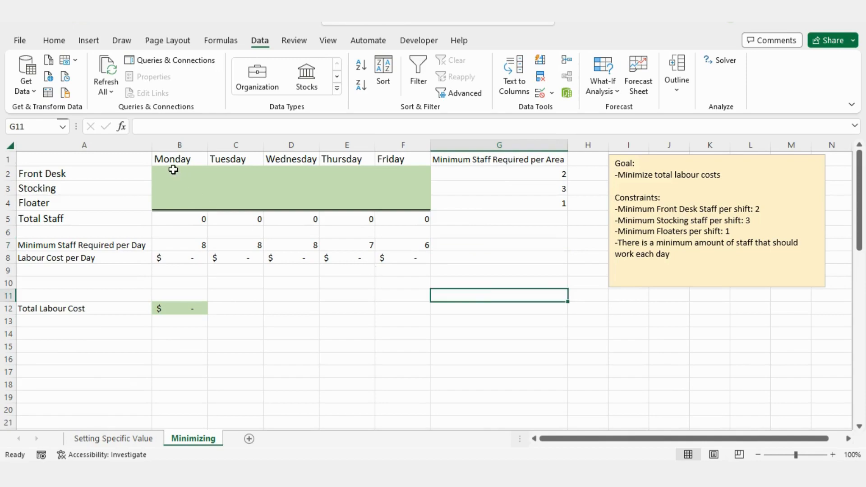
drag(174, 171, 407, 200)
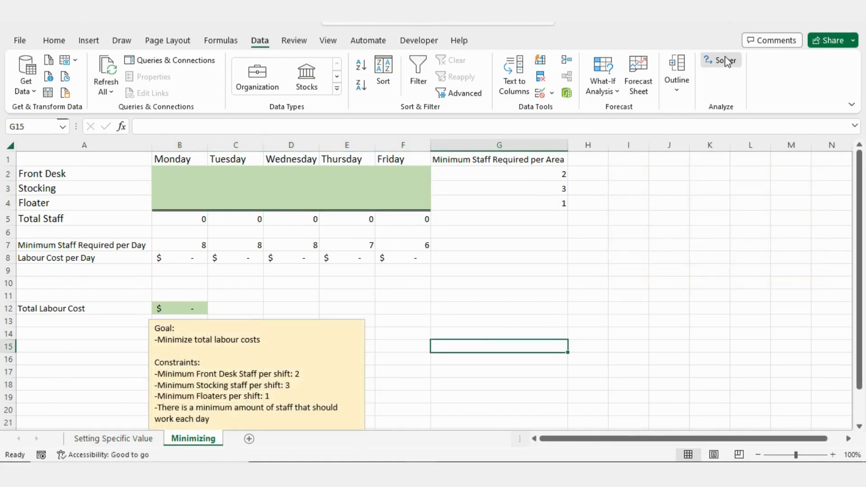
In Solver, set Total Labour Cost cell B12 as the objective and choose to minimize it
click(725, 60)
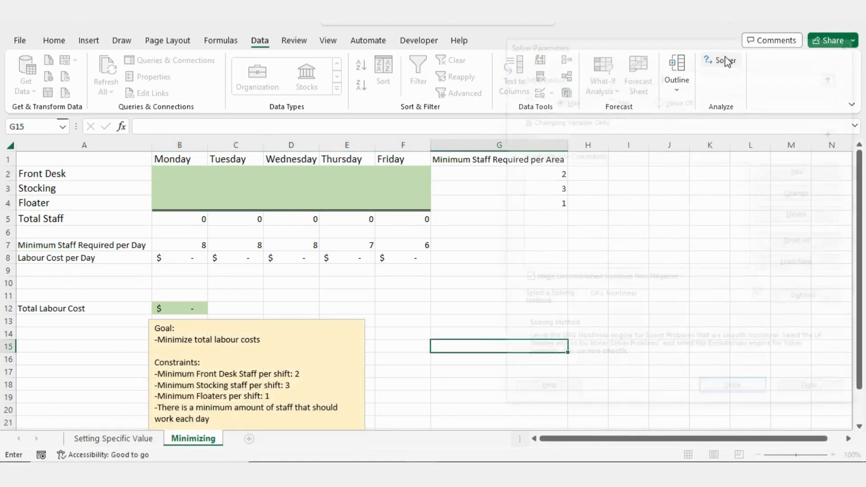
drag(691, 46, 668, 41)
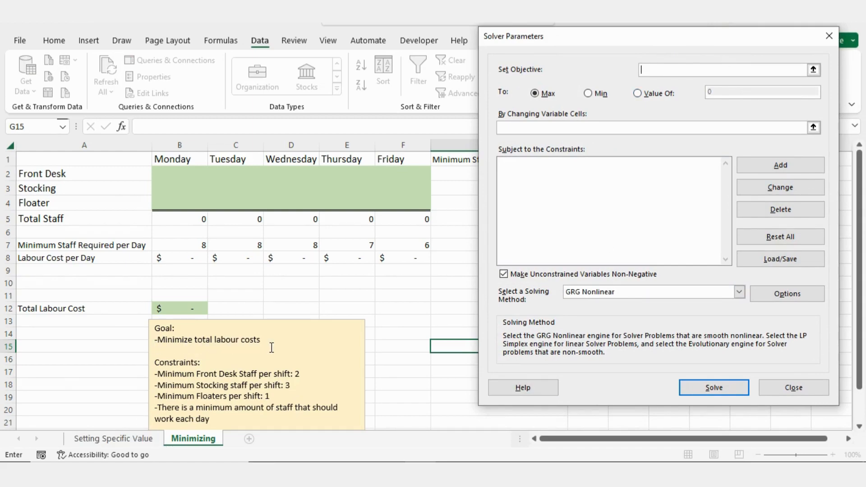
click(169, 310)
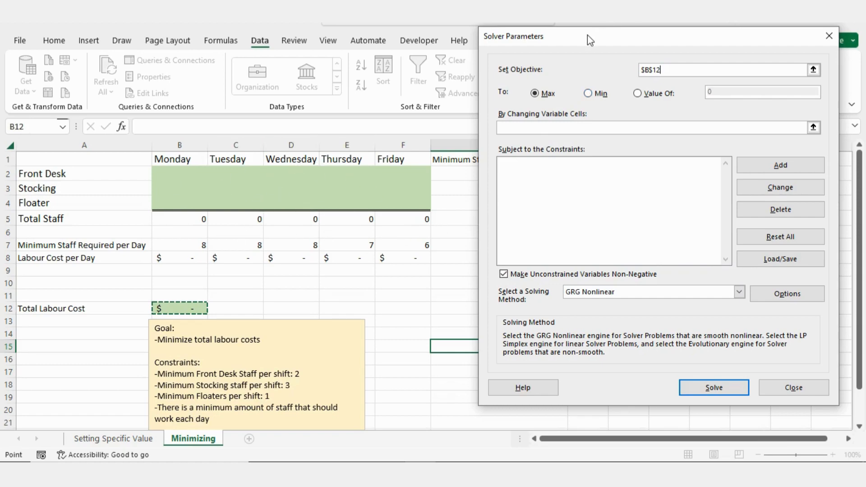
drag(587, 34, 597, 33)
click(598, 92)
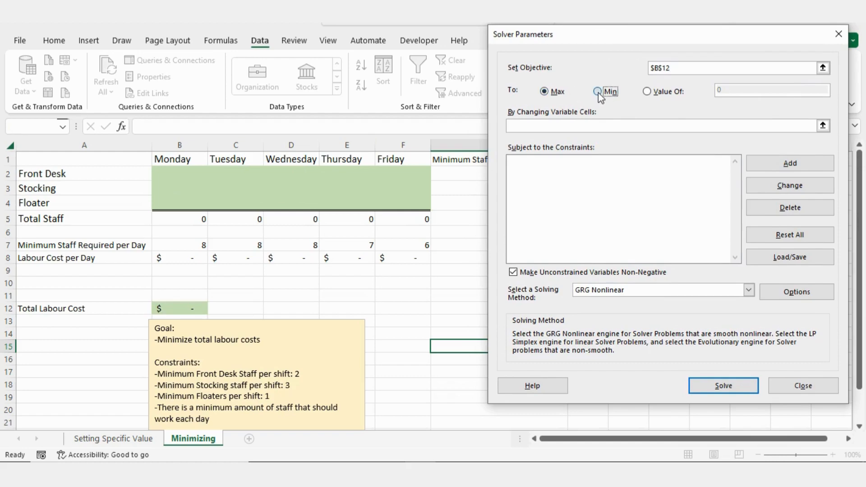
Set the staffing range B2:F4 as the Solver model's changing variable cells
click(573, 125)
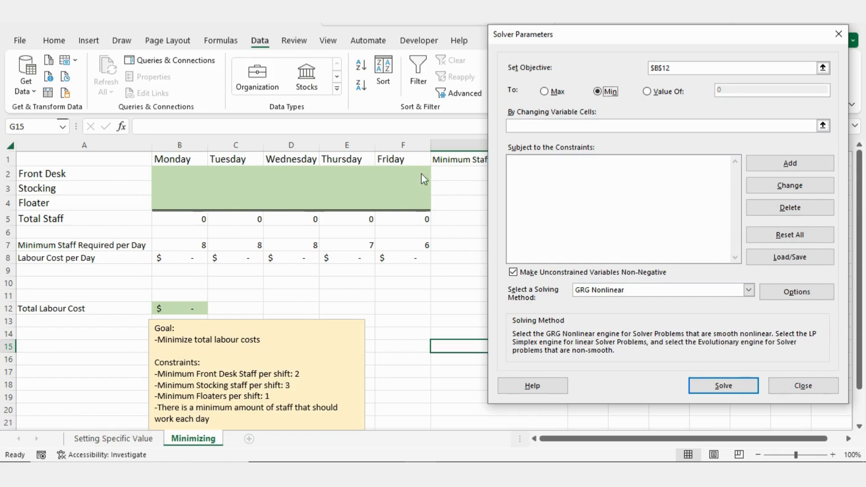
click(616, 127)
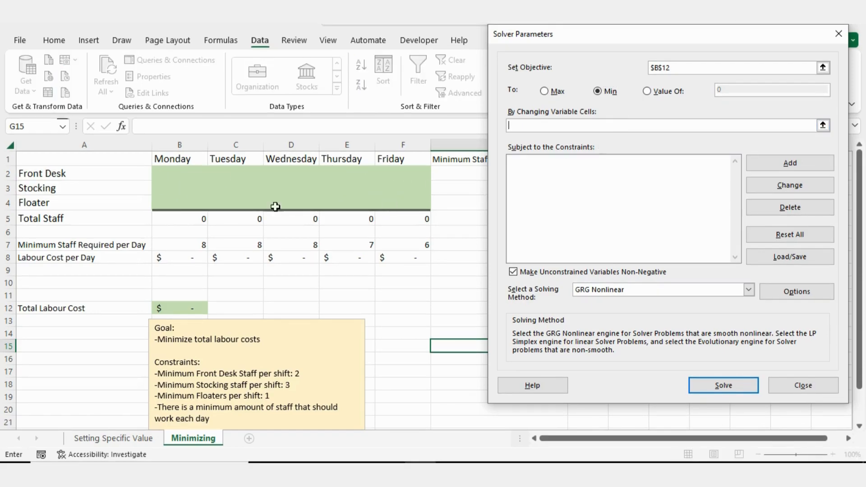
click(183, 171)
drag(183, 170, 407, 204)
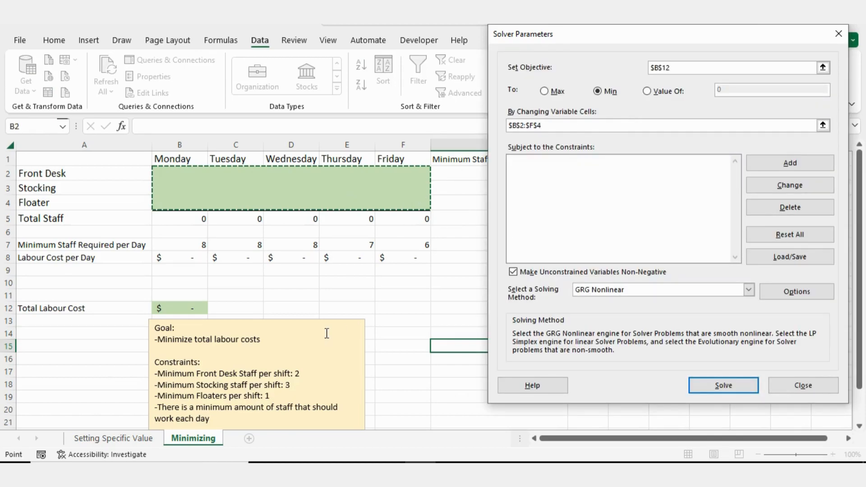
Add a Solver constraint that Total Staff B5:F5 is at least the Minimum Staff Required per Day in B7:F7
click(557, 175)
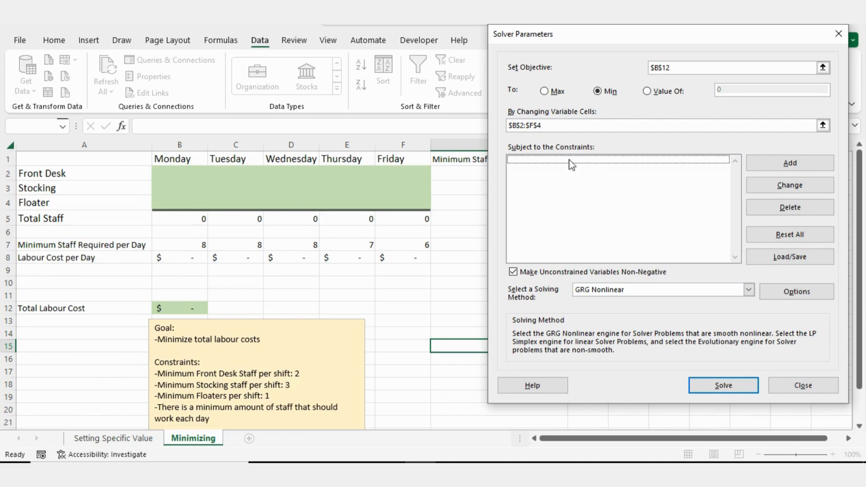
click(779, 164)
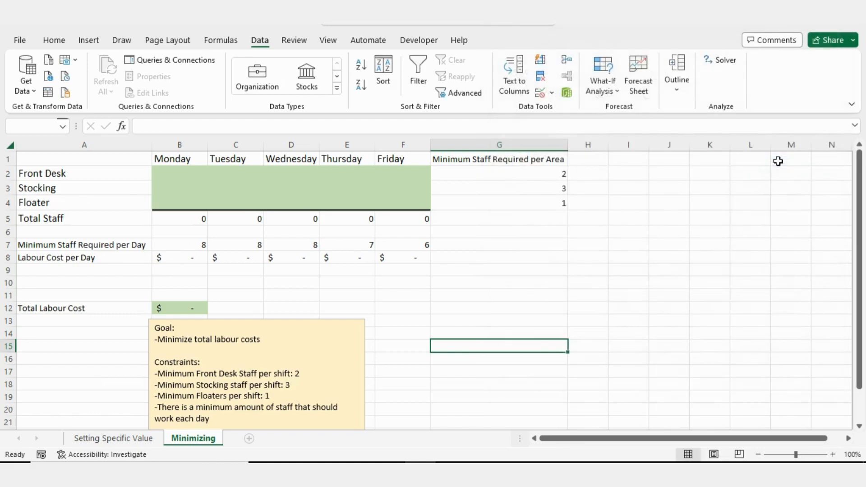
drag(593, 180, 654, 198)
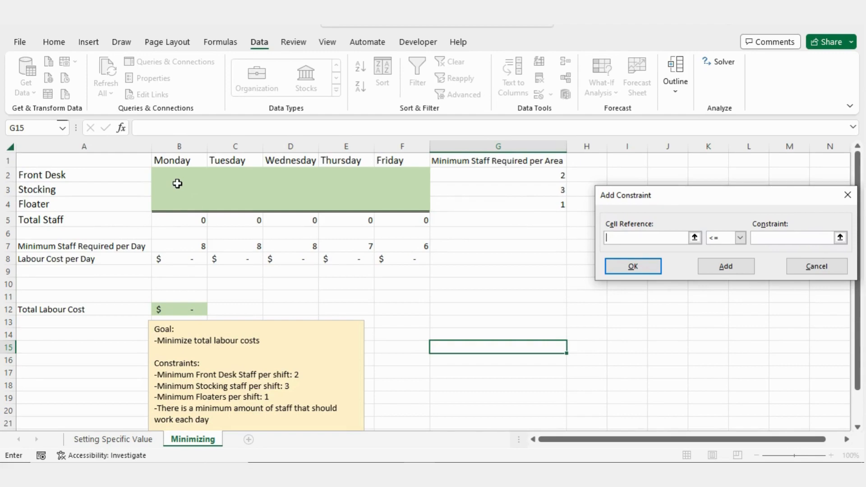
drag(169, 218, 402, 224)
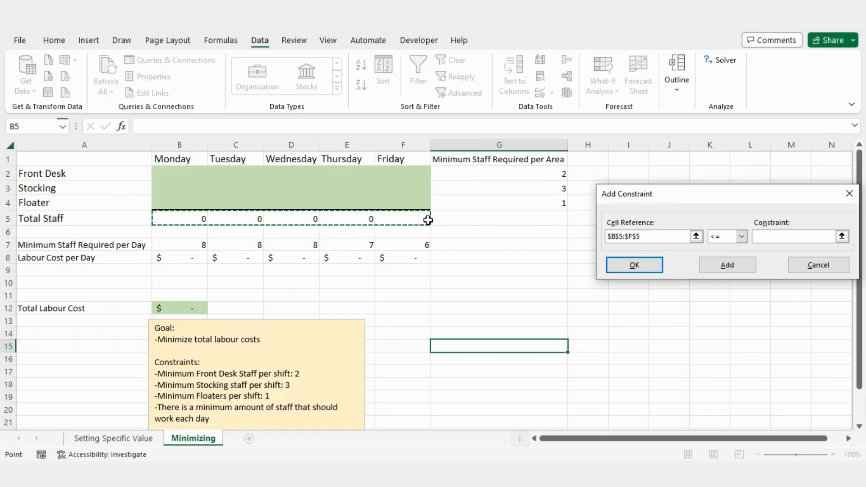
click(742, 236)
click(720, 265)
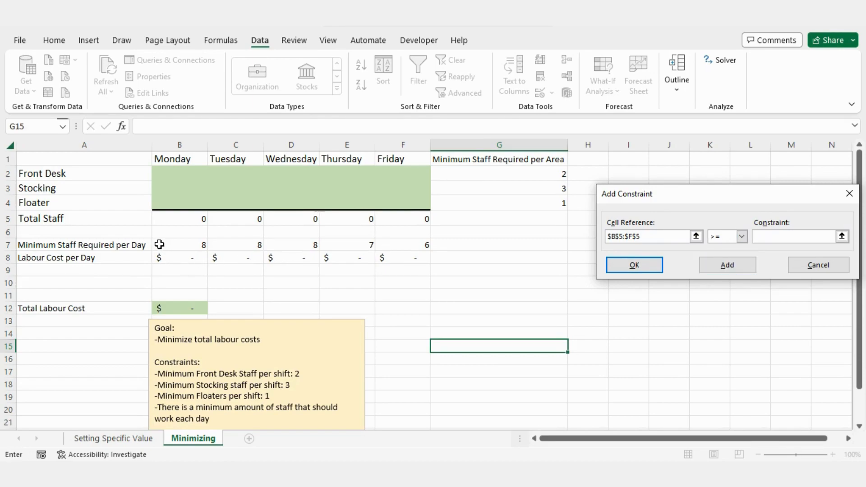
drag(158, 245, 397, 244)
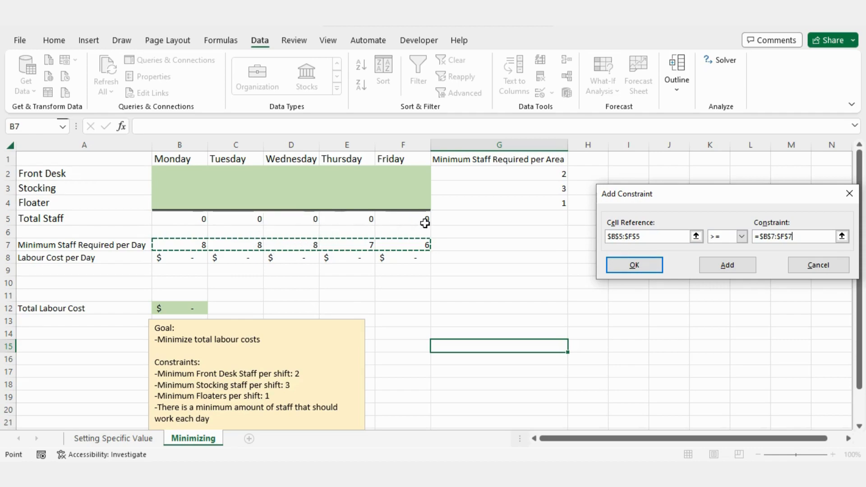
click(727, 266)
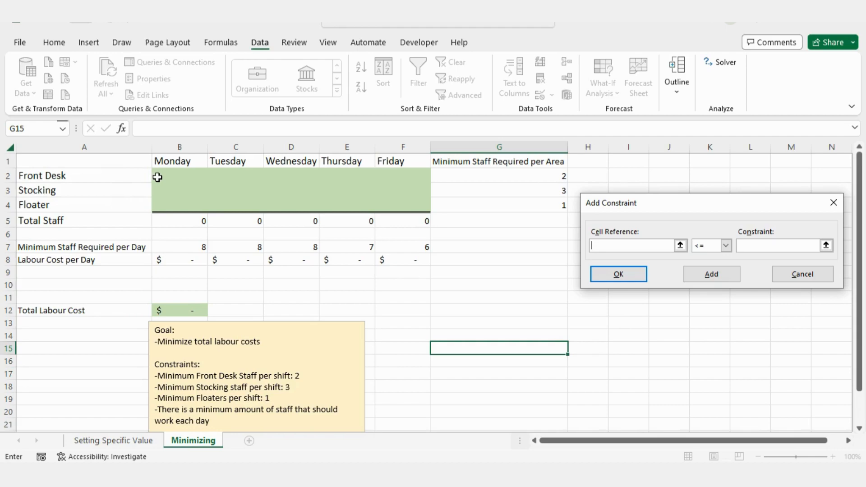
Add a Solver constraint that Front Desk staffing B2:F2 is at least its minimum staff per area in G2
drag(158, 177, 389, 175)
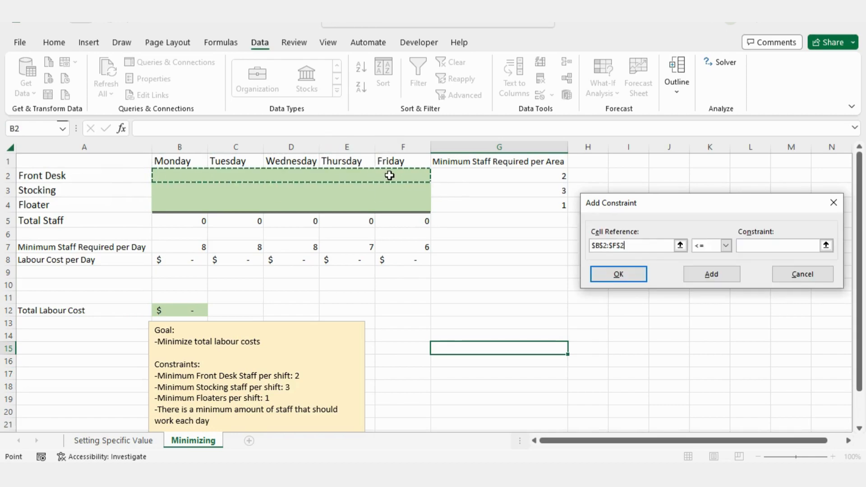
click(726, 248)
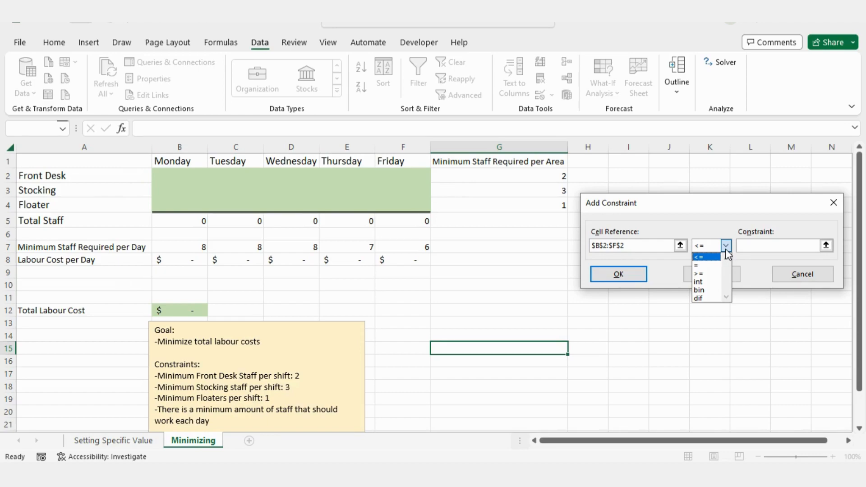
click(714, 274)
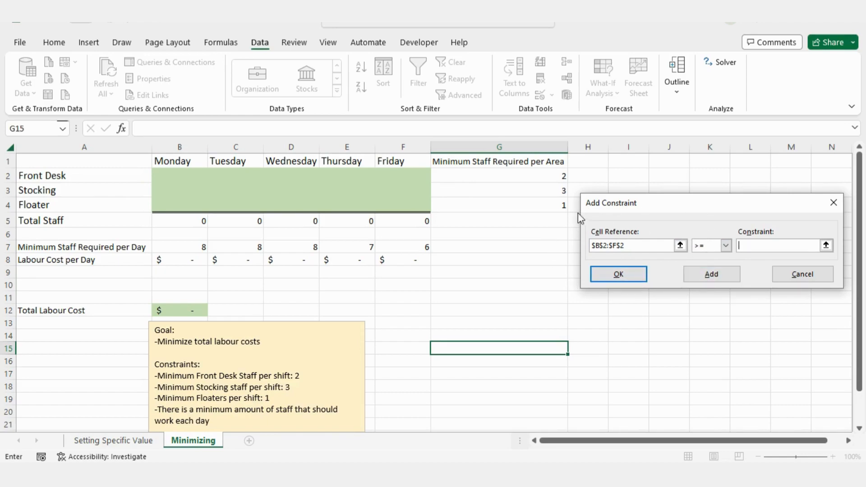
click(539, 176)
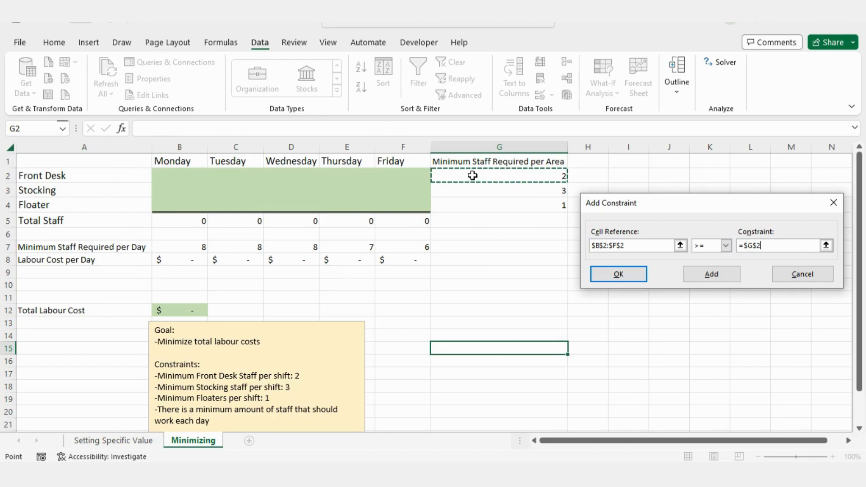
click(721, 276)
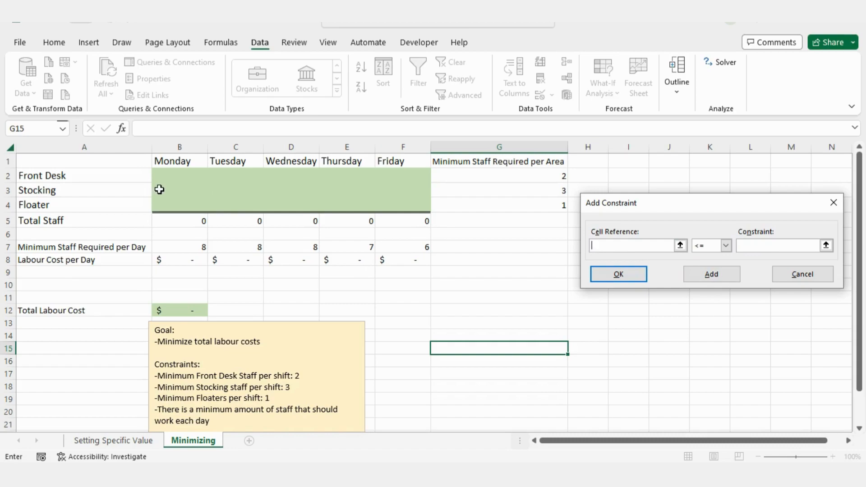
Add a Solver constraint that Stocking staffing B3:F3 is at least its minimum staff per area in G3
drag(158, 187, 397, 195)
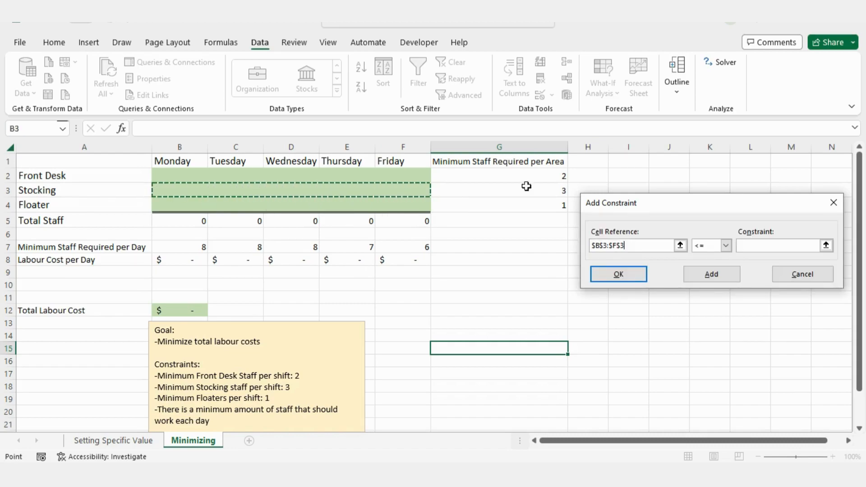
click(725, 246)
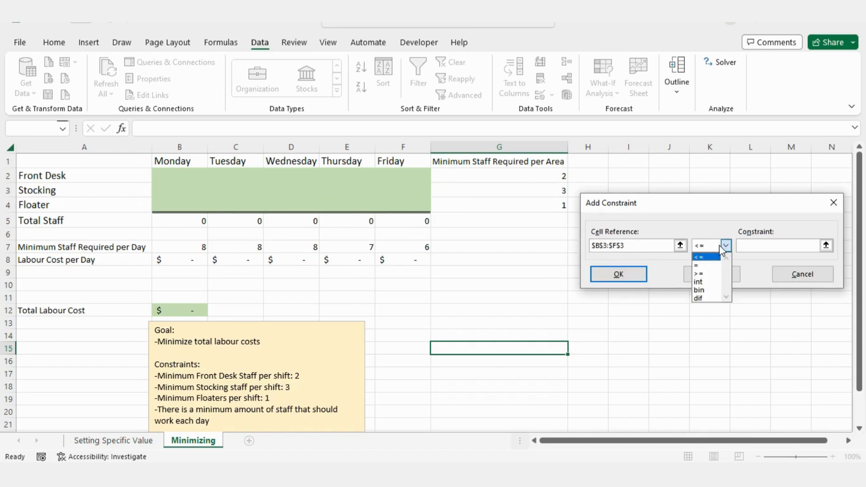
click(707, 273)
click(551, 191)
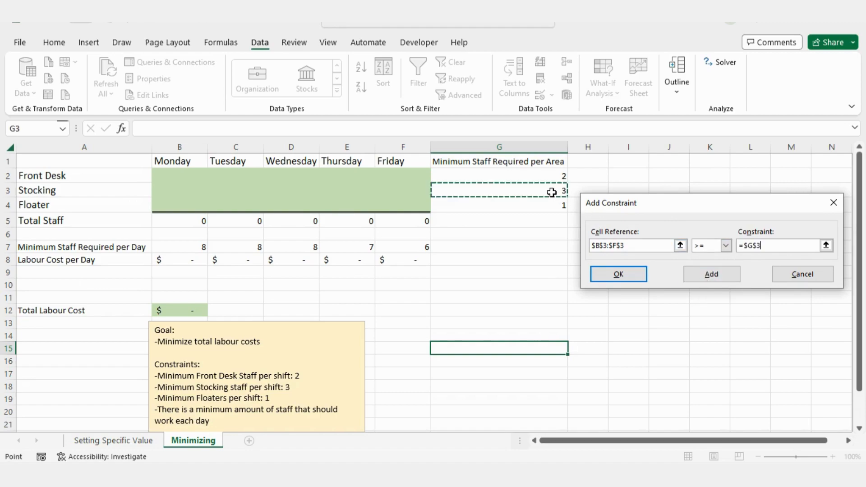
click(711, 274)
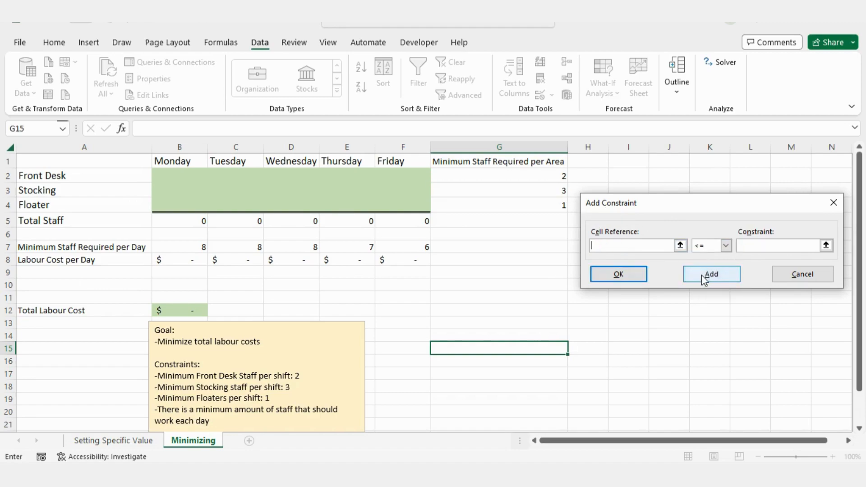
Add a Solver constraint that Floater staffing B4:F4 is at least its minimum staff per area in G4
drag(174, 205, 381, 205)
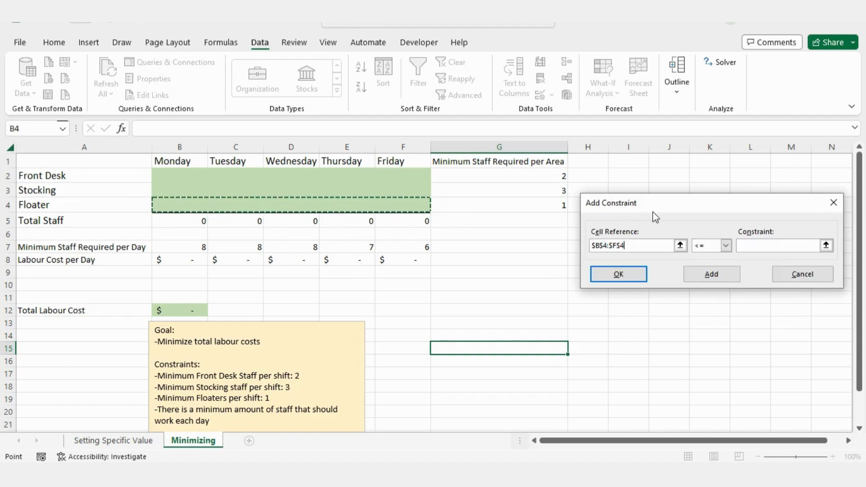
click(705, 248)
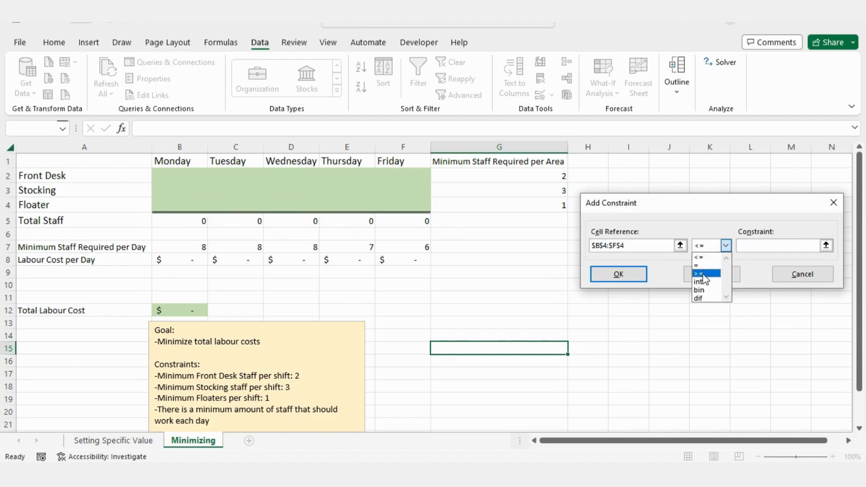
click(705, 273)
click(544, 203)
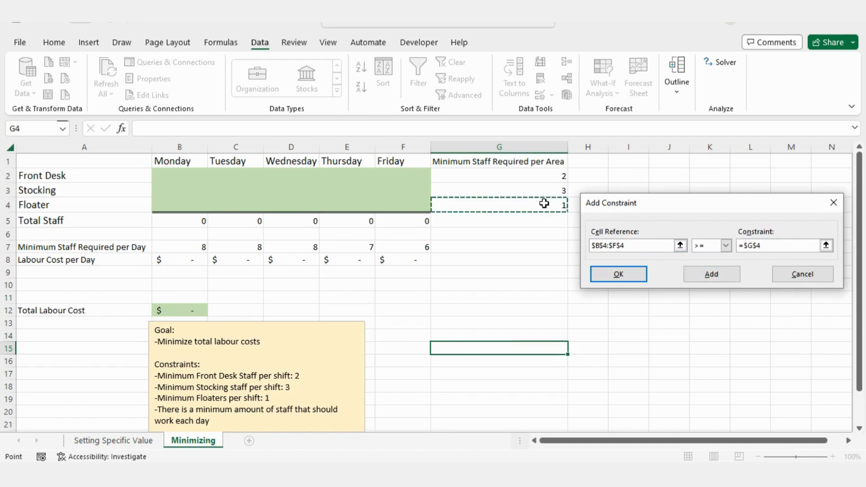
click(706, 275)
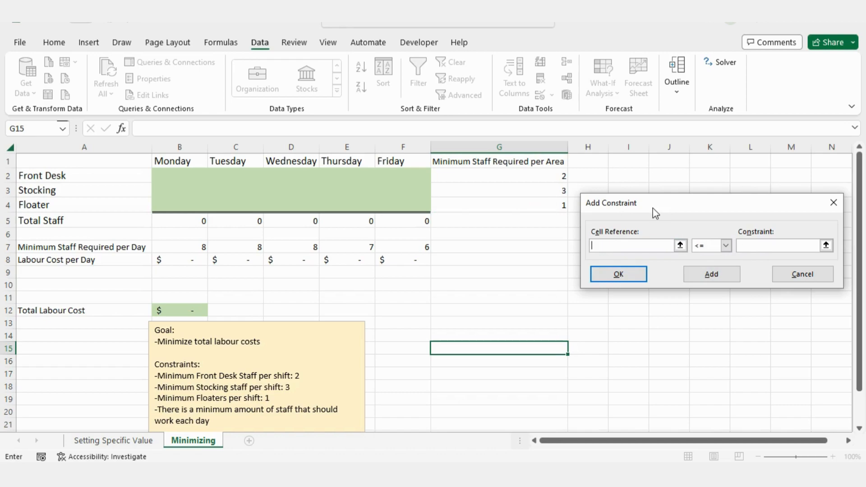
Add a constraint that the whole staffing range B2:F4 must be integer, and return to the Solver parameters
drag(653, 209, 636, 205)
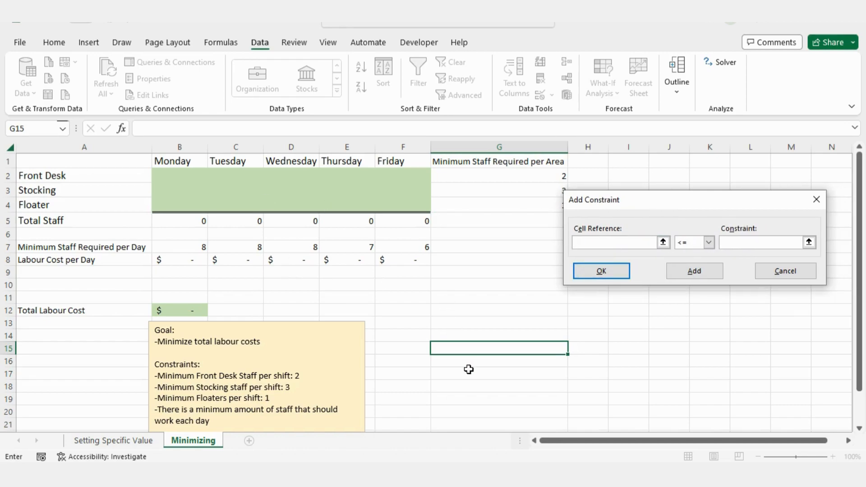
drag(188, 174, 381, 204)
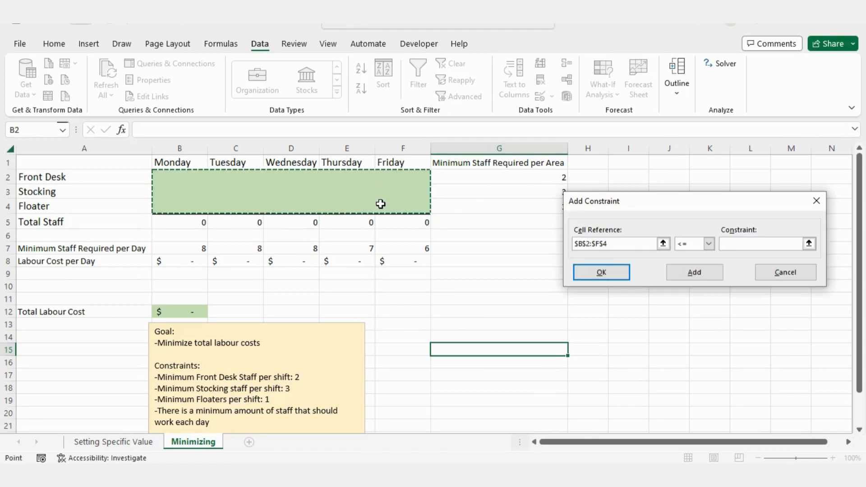
click(709, 244)
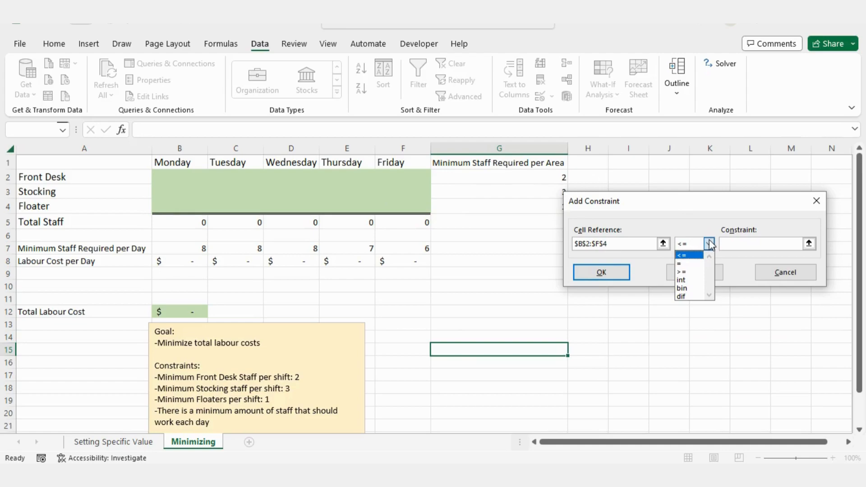
click(697, 282)
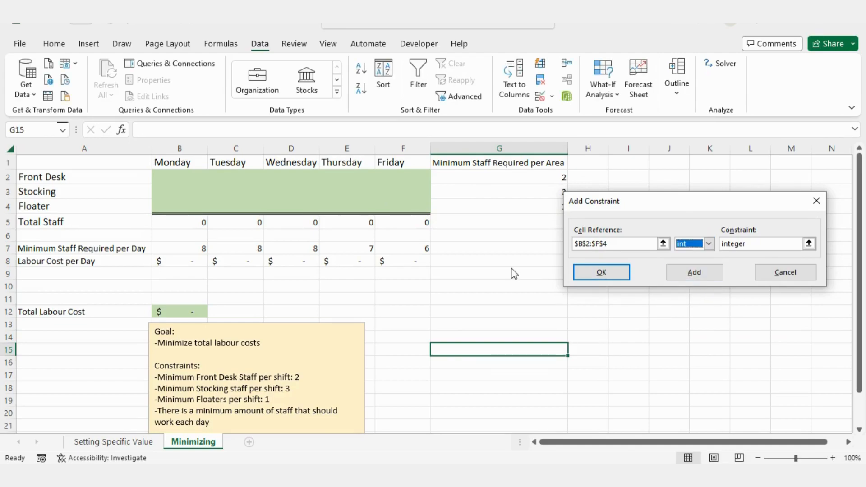
click(703, 273)
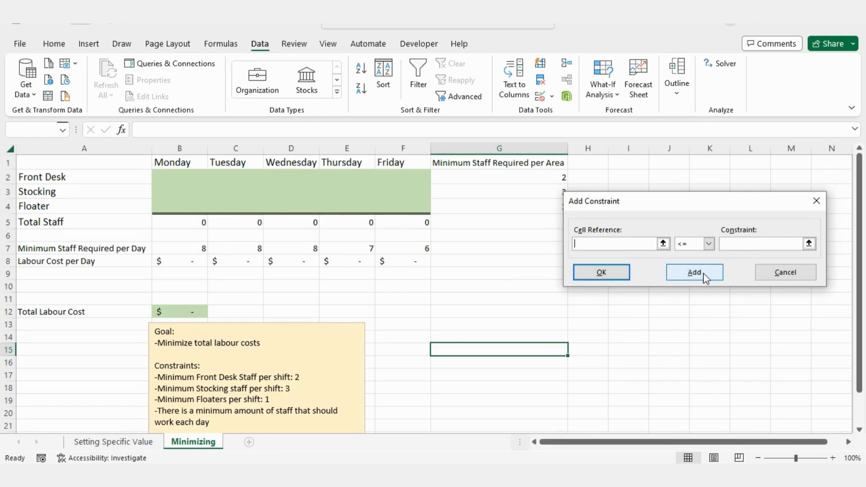
click(769, 274)
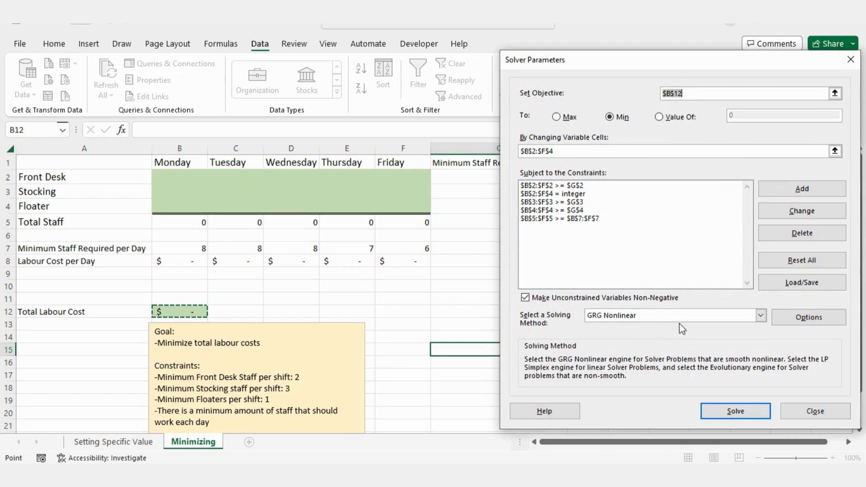
Solve the labour cost model and keep the Solver solution in the worksheet
click(721, 411)
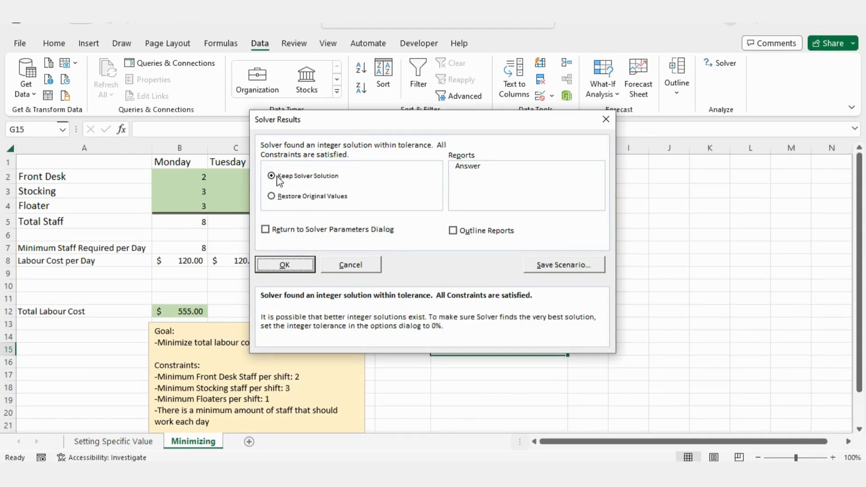
click(284, 265)
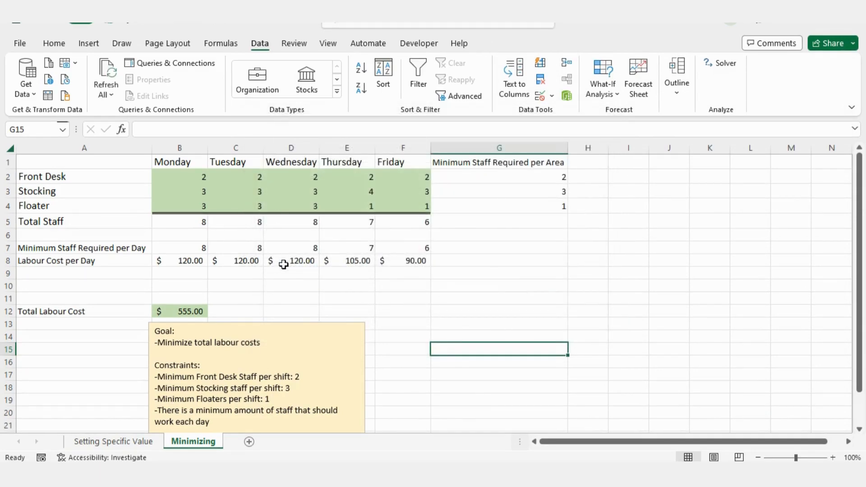
click(525, 291)
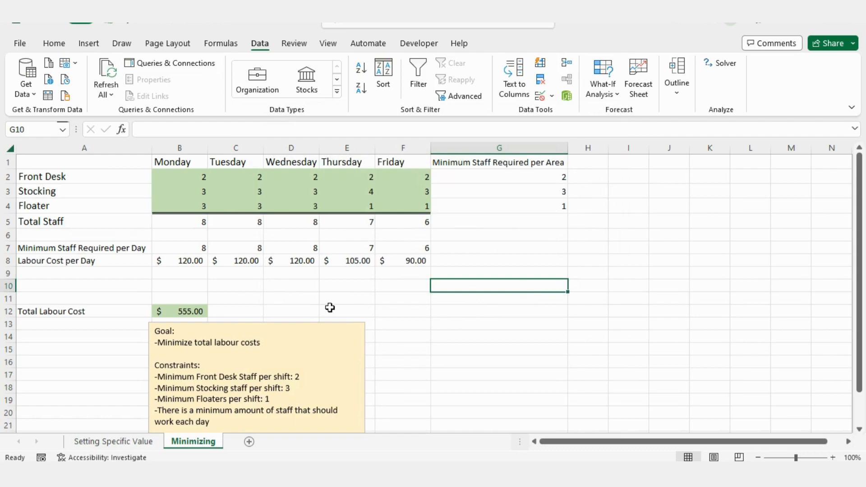
Examine the solved staffing in B2:F4, the Total Labour Cost in B12, and Monday's staff for each area
drag(186, 177, 381, 203)
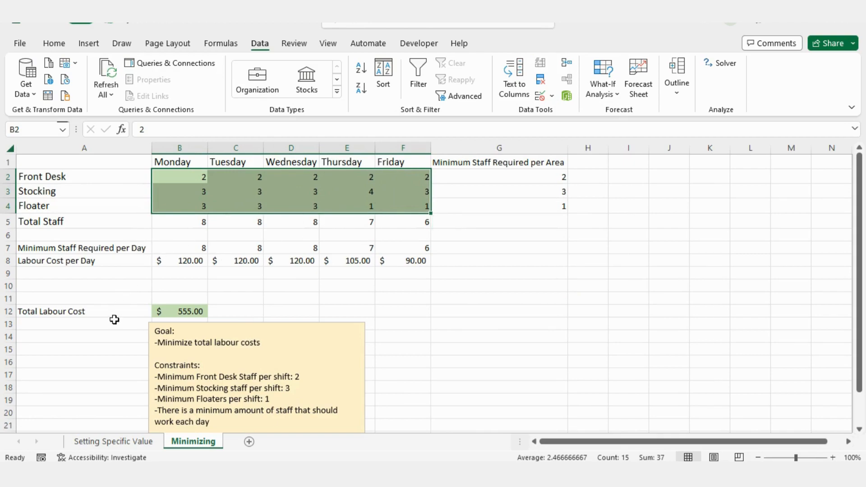
click(168, 311)
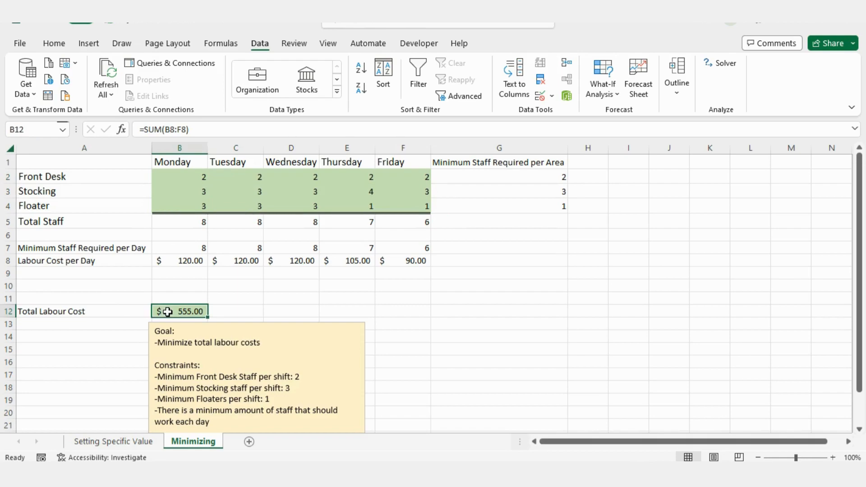
click(267, 333)
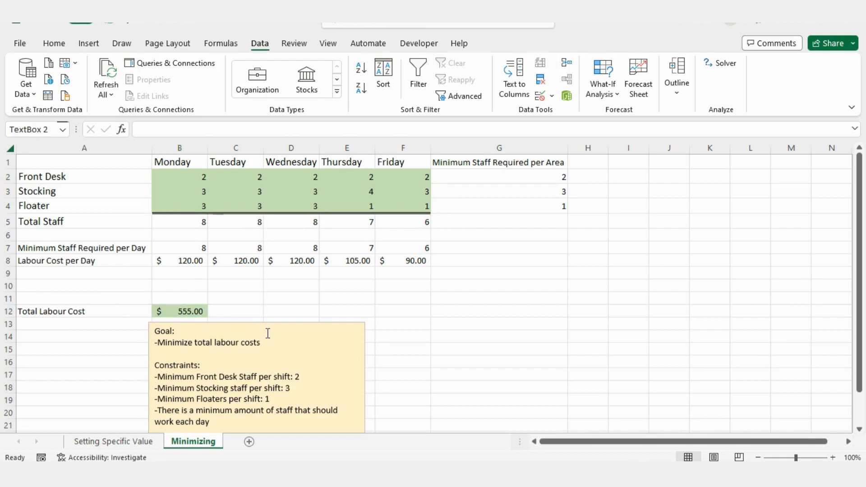
click(173, 178)
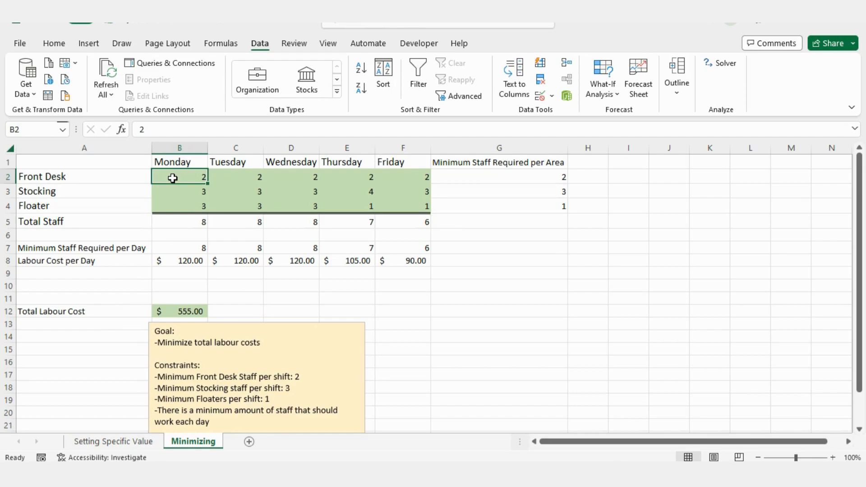
key(Down)
key(Down)
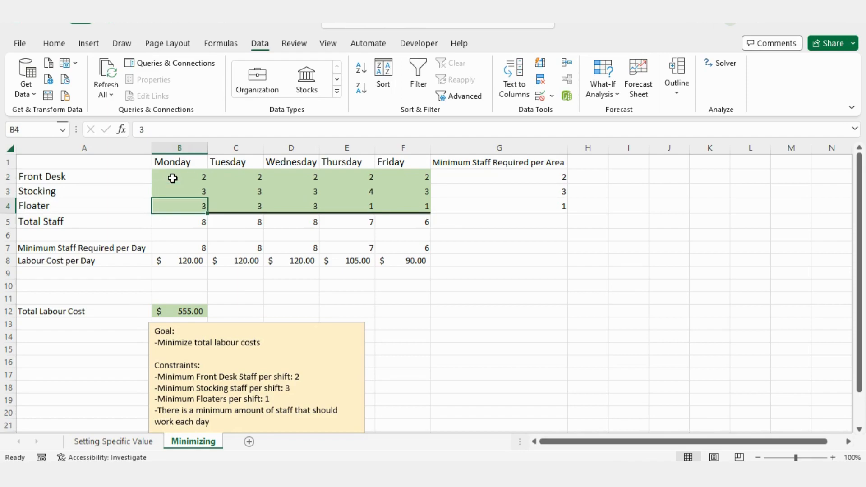
click(446, 270)
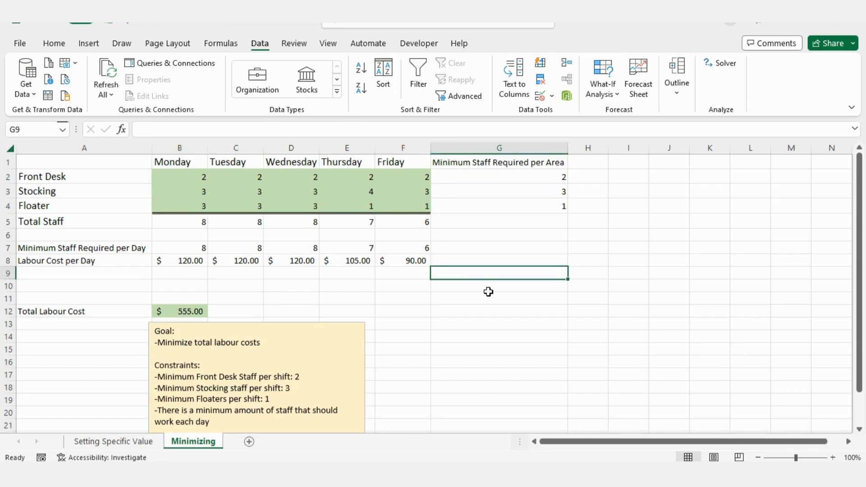